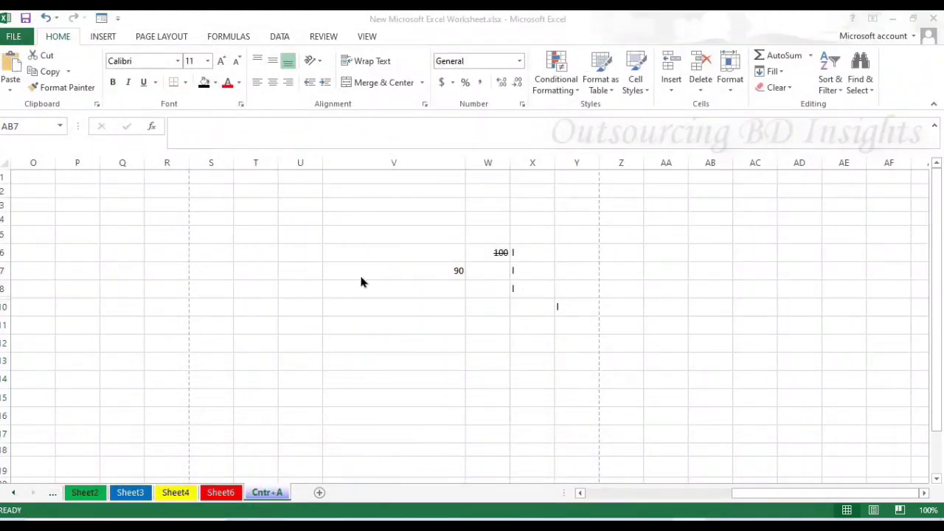
# Hide column V with Ctrl+0, then drag its boundary to show it again at width 15.00.
pyautogui.click(397, 171)
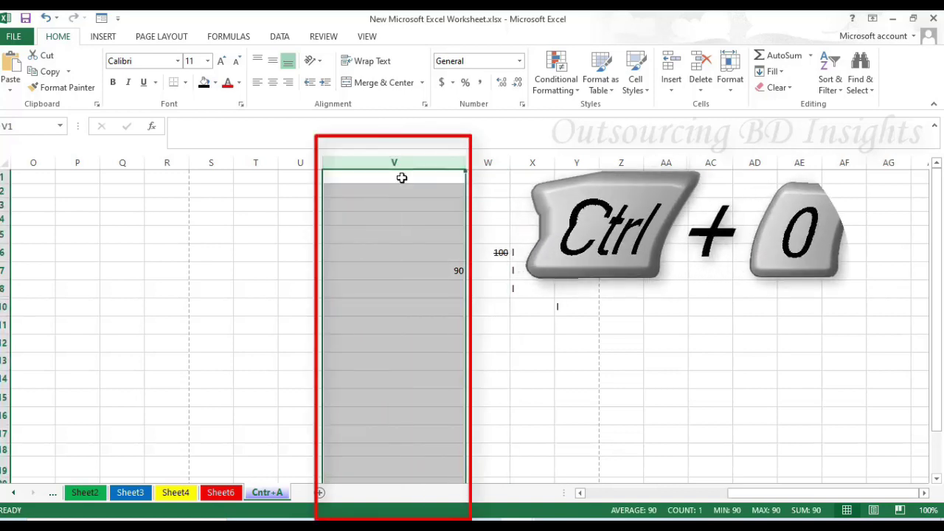
pyautogui.hotkey('ctrl', '0')
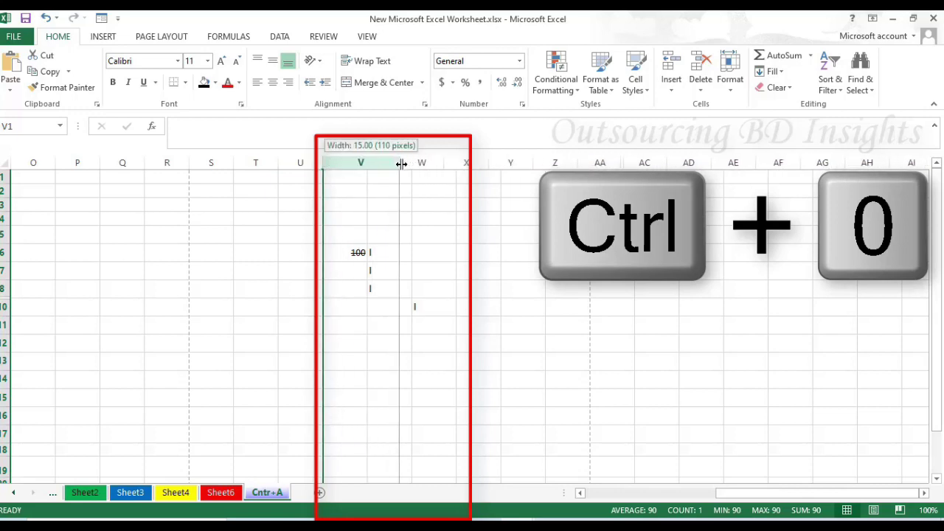
pyautogui.moveTo(332, 163); pyautogui.dragTo(401, 162)
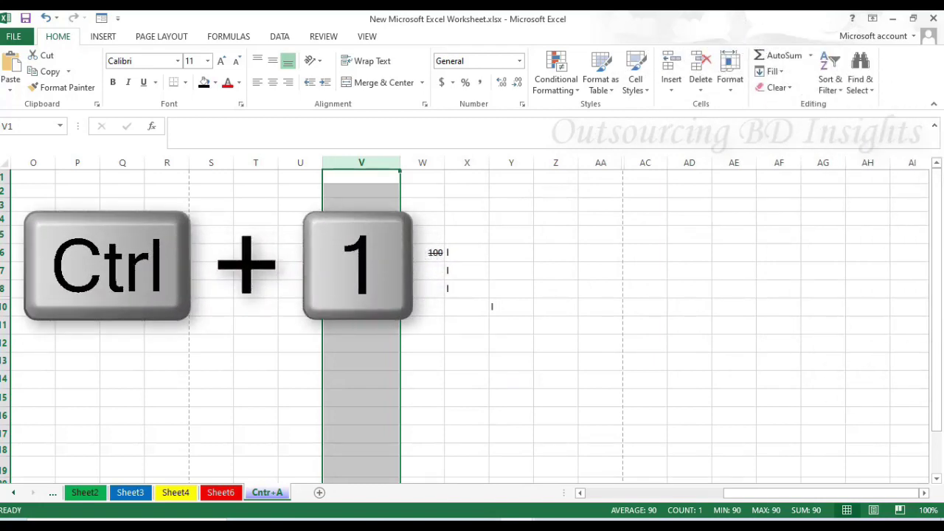
pyautogui.hotkey('ctrl', '1')
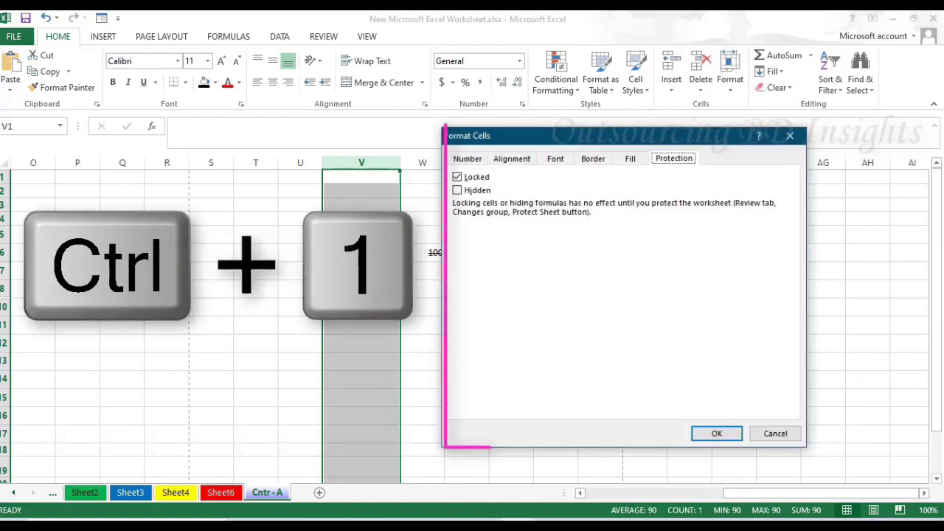
pyautogui.click(467, 160)
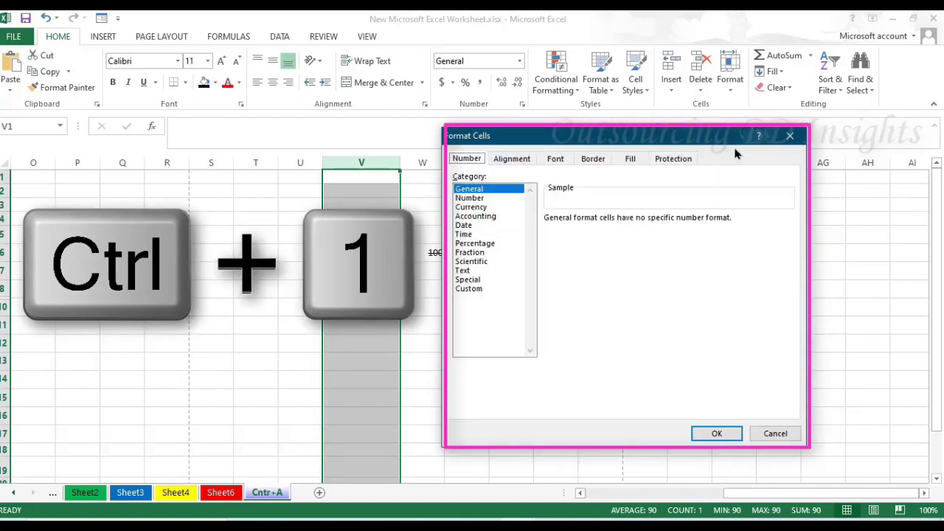
pyautogui.click(790, 137)
pyautogui.click(730, 96)
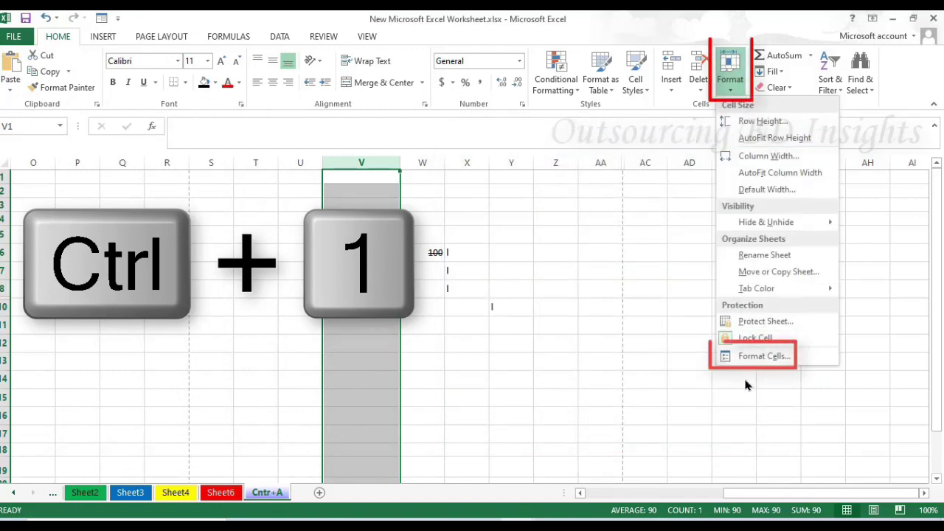
pyautogui.click(764, 358)
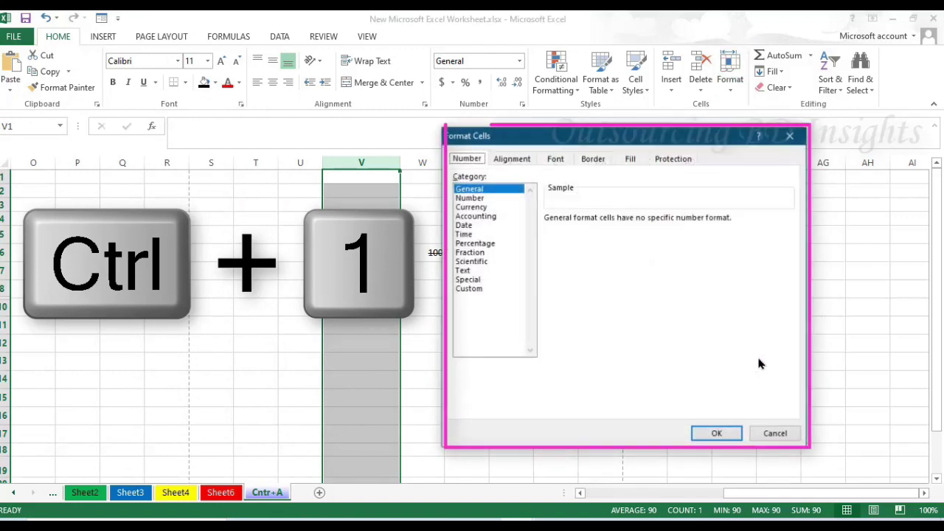
pyautogui.click(790, 138)
pyautogui.rightClick(559, 255)
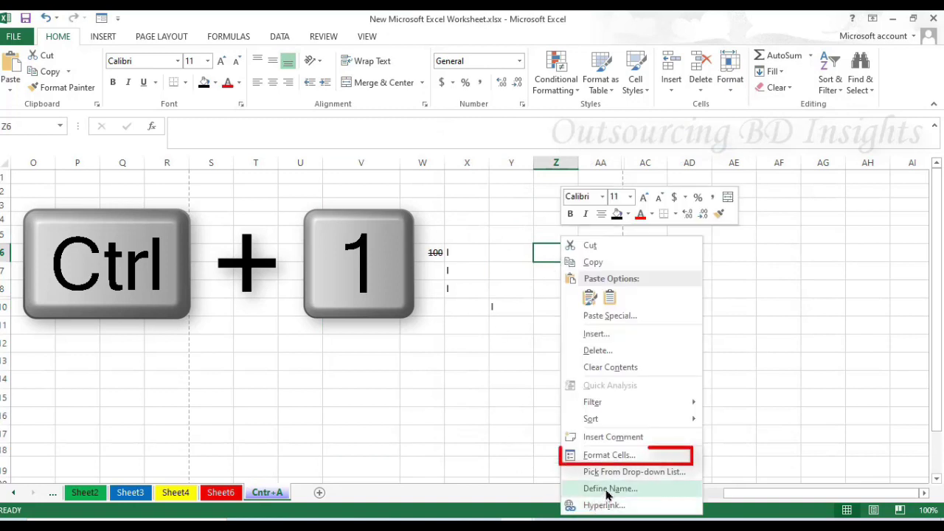
pyautogui.click(610, 455)
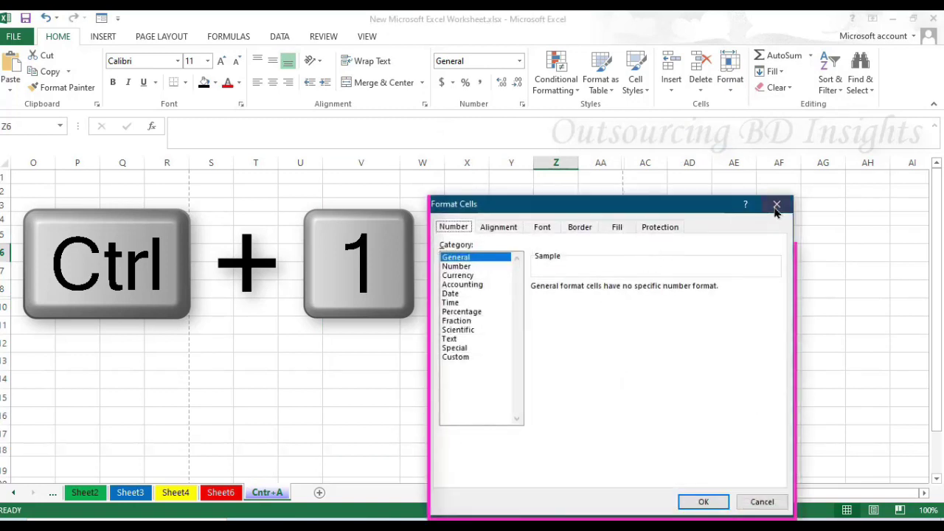
pyautogui.click(776, 207)
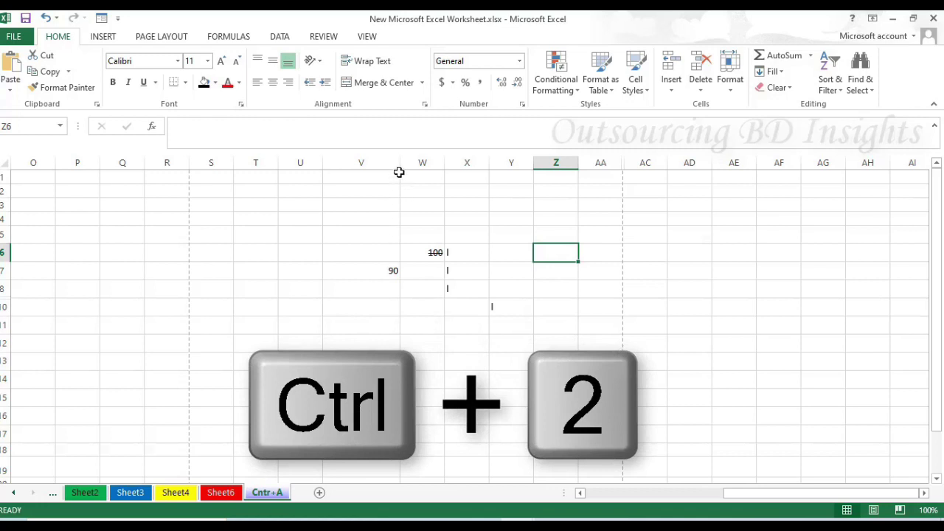
# Widen column V, set the 90 in V7 to font size 26, and make row 7 taller.
pyautogui.moveTo(399, 169); pyautogui.dragTo(422, 169)
pyautogui.click(382, 270)
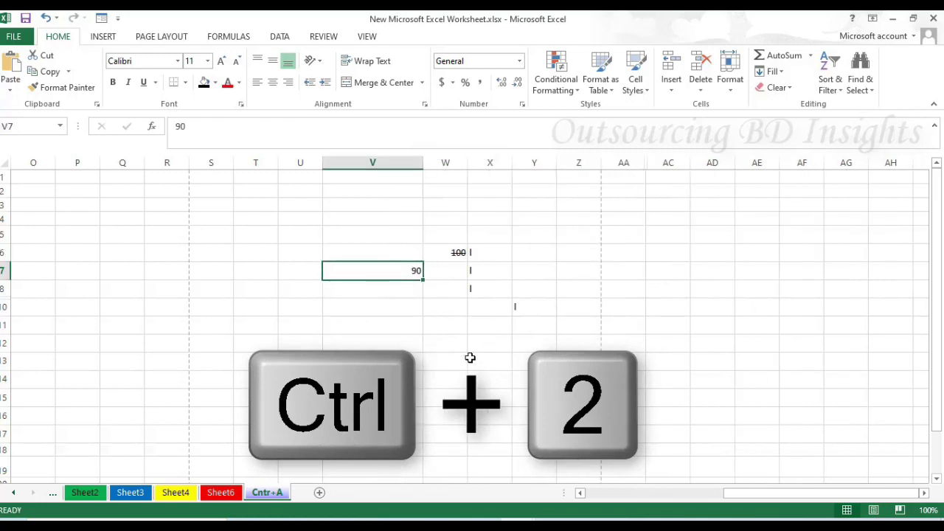
pyautogui.click(208, 62)
pyautogui.click(192, 222)
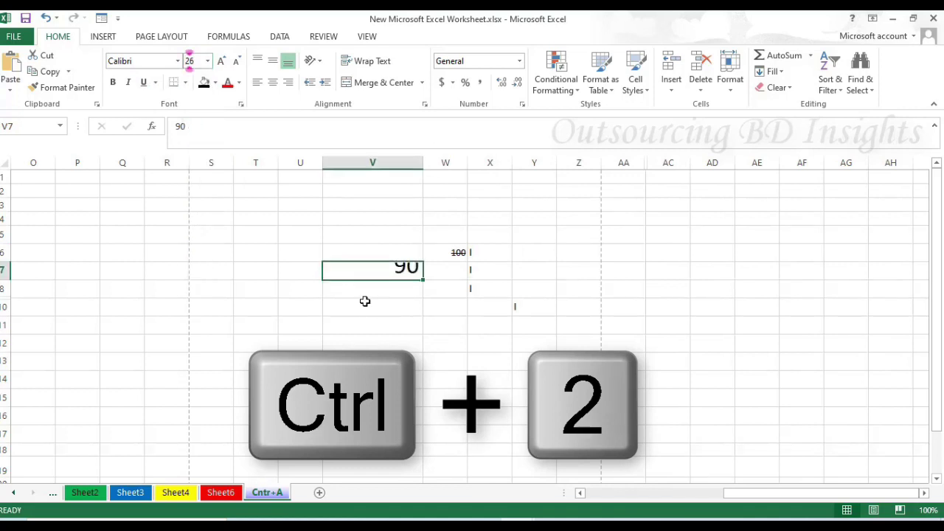
pyautogui.moveTo(5, 279); pyautogui.dragTo(29, 295)
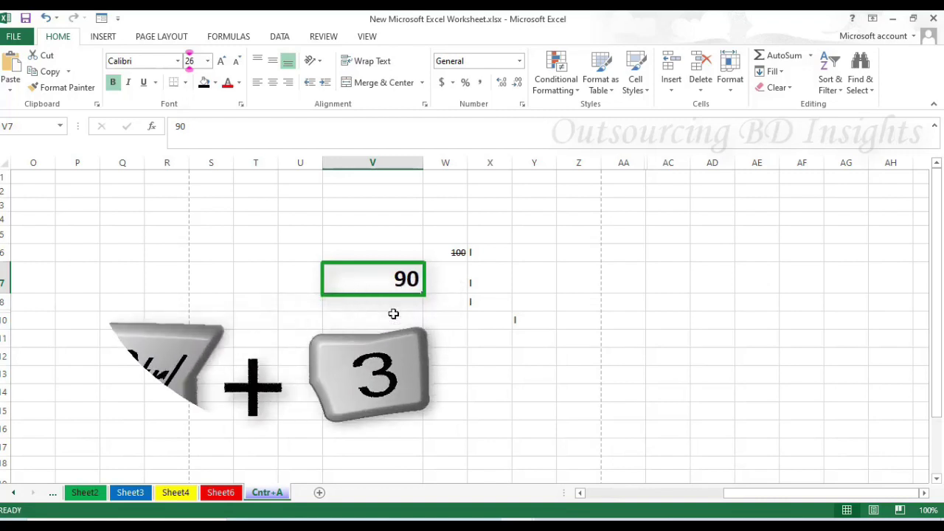
# Open and close Name Manager, then make the 90 in V7 italic with Ctrl+3.
pyautogui.hotkey('ctrl', 'F3')
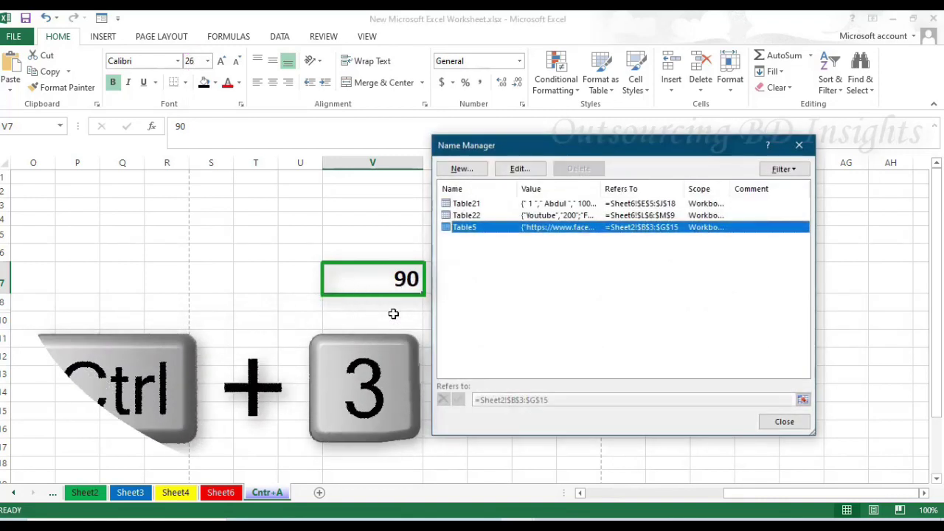
pyautogui.click(800, 144)
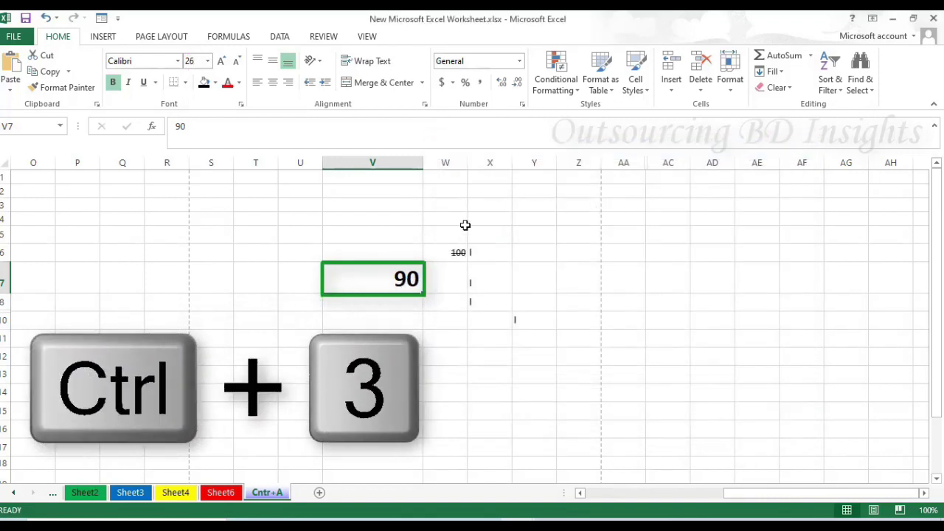
pyautogui.hotkey('ctrl', '3')
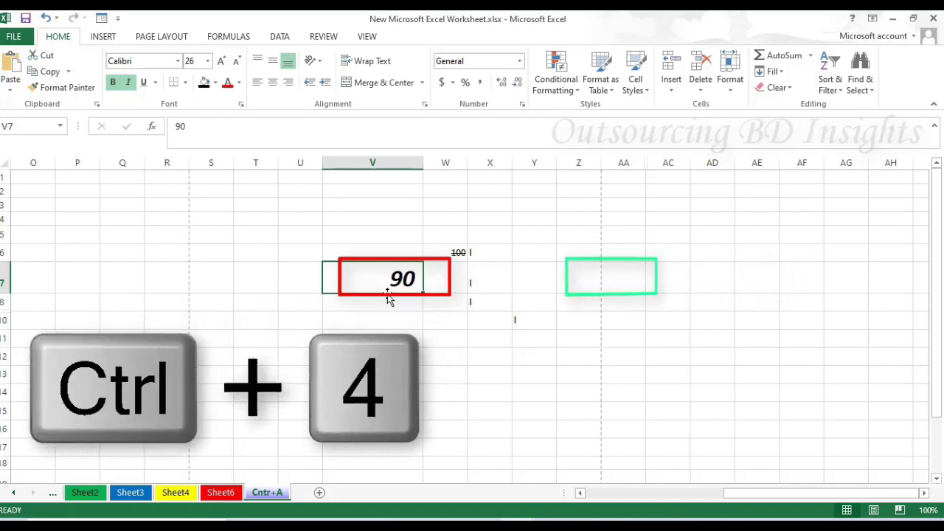
# Underline the 90 in V7, enter 90 in V8, and hide the sheet's objects with Ctrl+6.
pyautogui.hotkey('ctrl', '4')
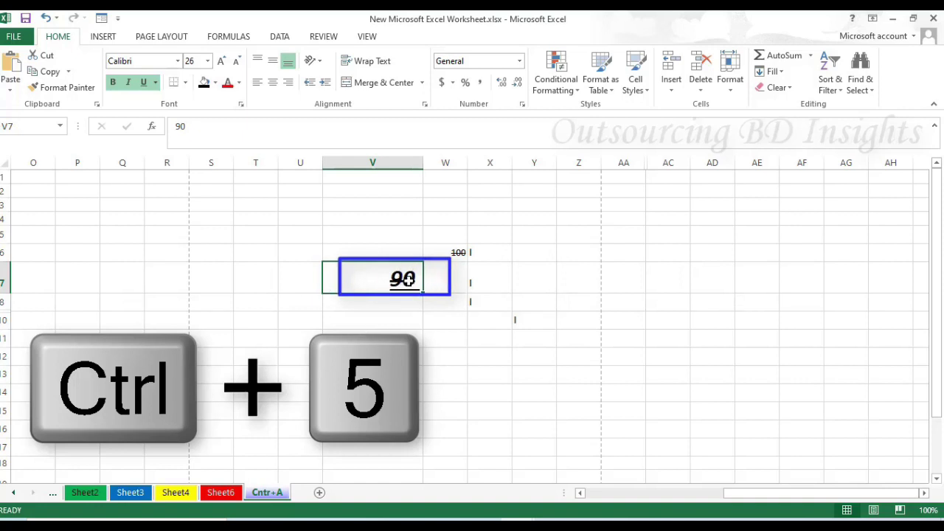
pyautogui.click(357, 297)
pyautogui.write('90')
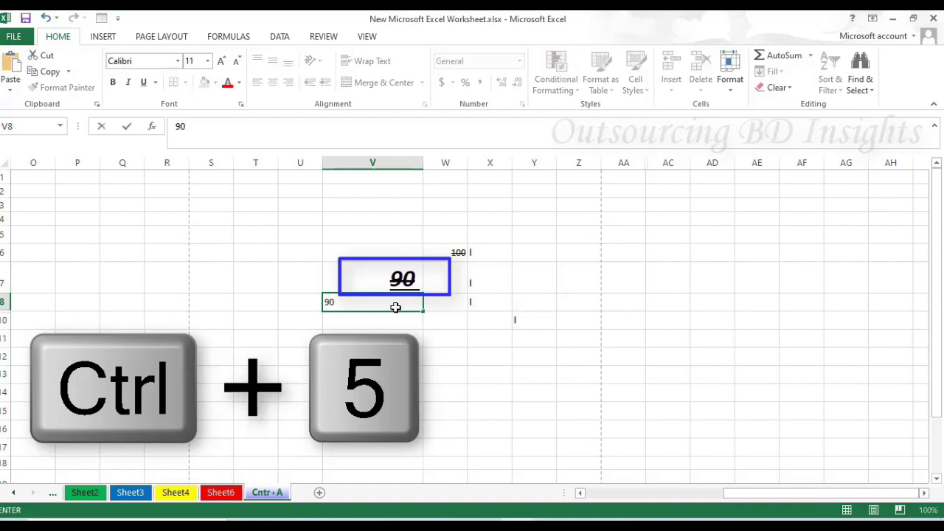
pyautogui.press('Return')
pyautogui.hotkey('ctrl', '6')
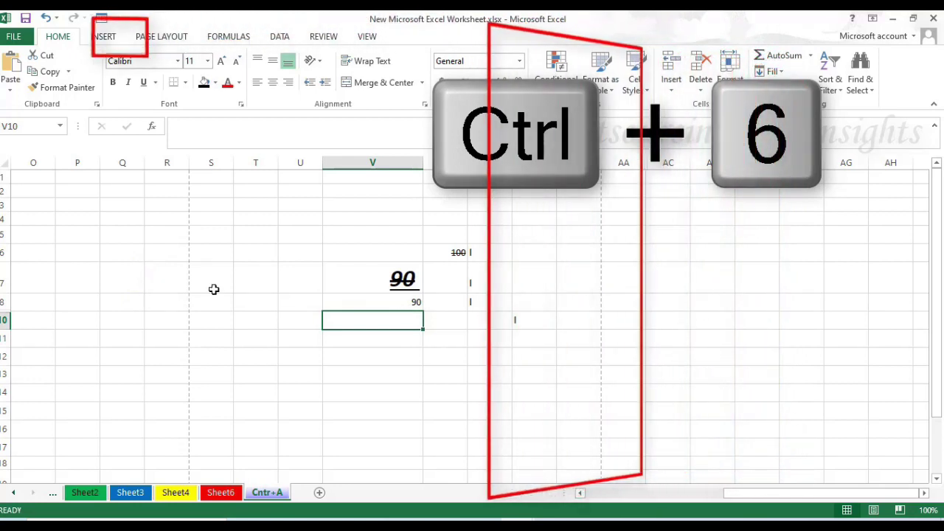
# Draw a large blue Right Arrow shape over the cells around V7.
pyautogui.click(103, 37)
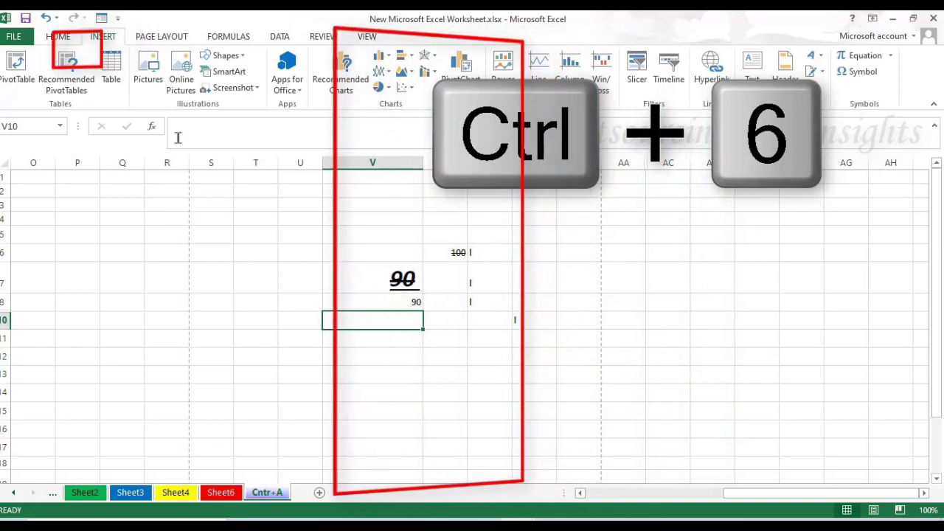
pyautogui.click(228, 57)
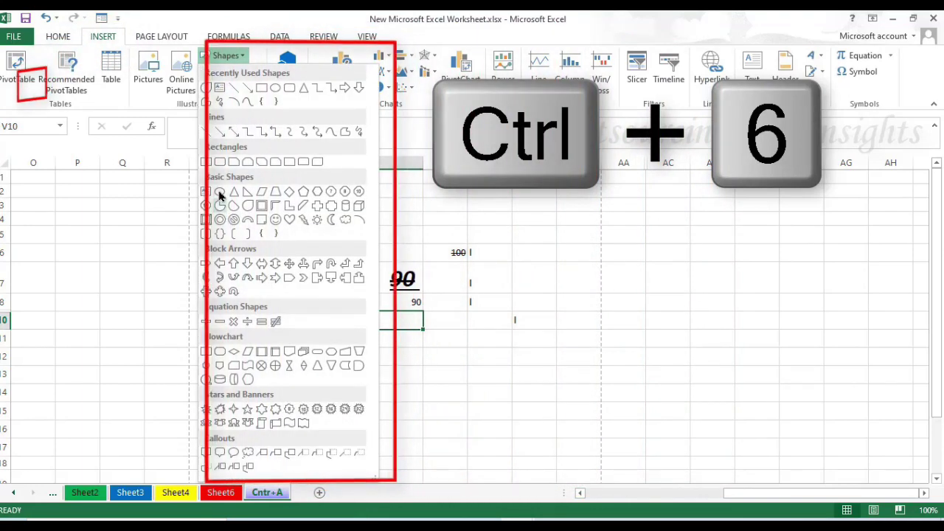
pyautogui.click(235, 279)
pyautogui.moveTo(219, 237); pyautogui.dragTo(643, 396)
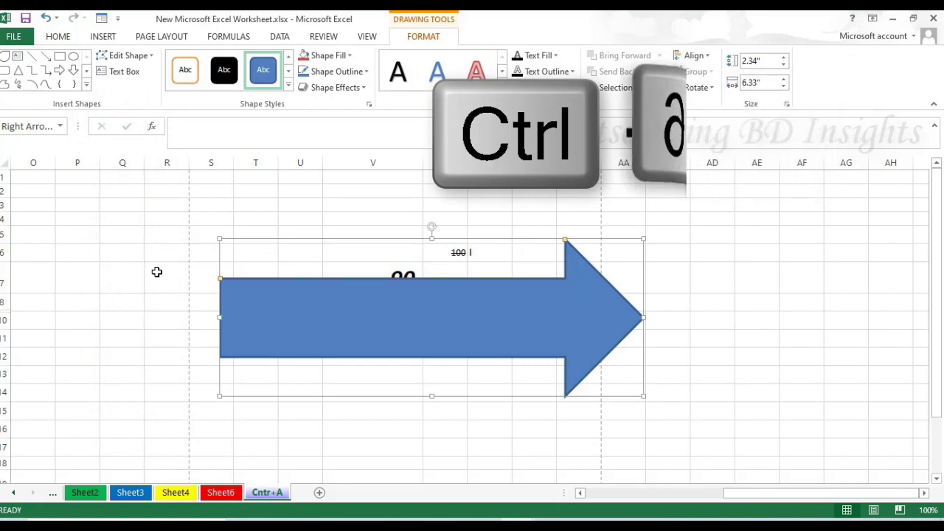
# Toggle object visibility with Ctrl+6, ending with the arrow and other shapes hidden.
pyautogui.hotkey('ctrl', '6')
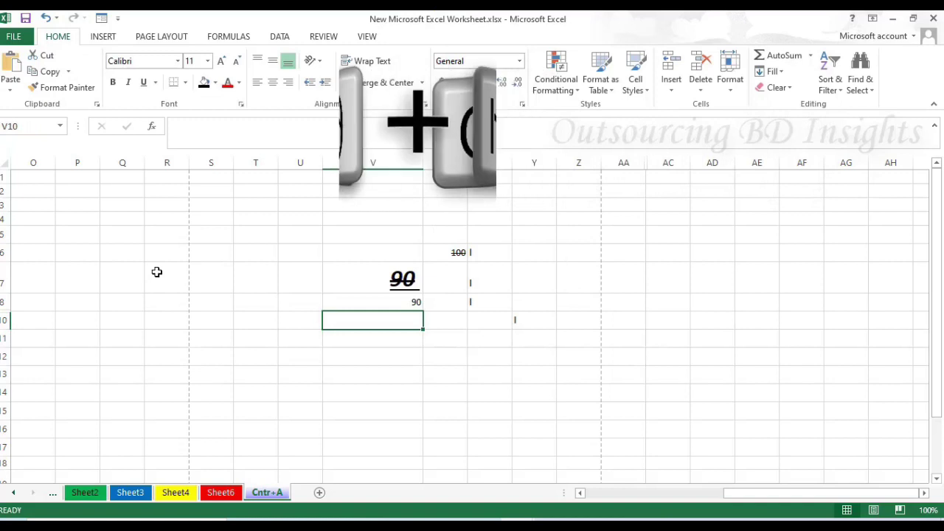
pyautogui.hotkey('ctrl', '6')
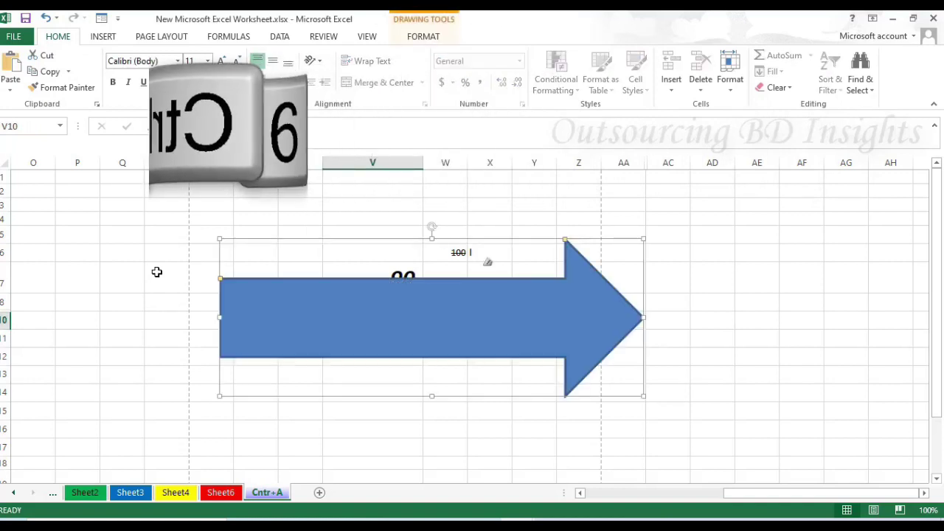
pyautogui.hotkey('ctrl', '6')
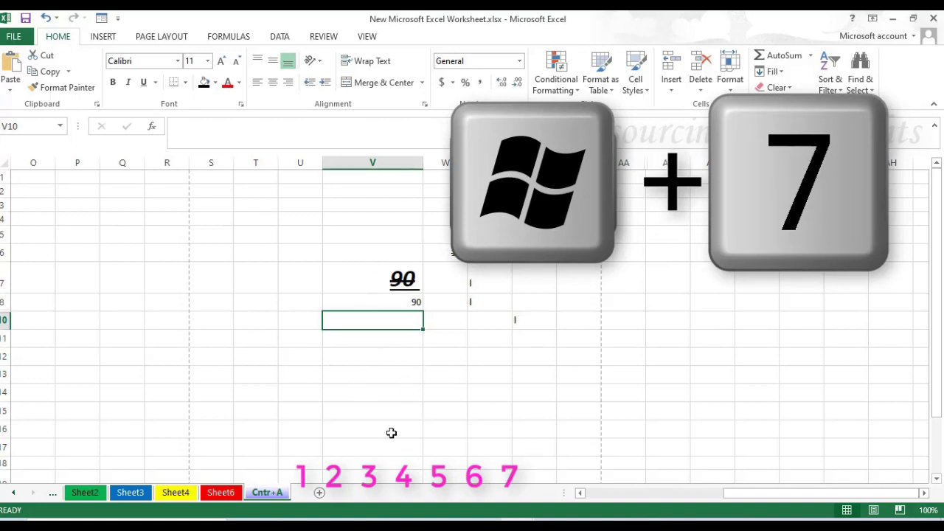
pyautogui.press('super')
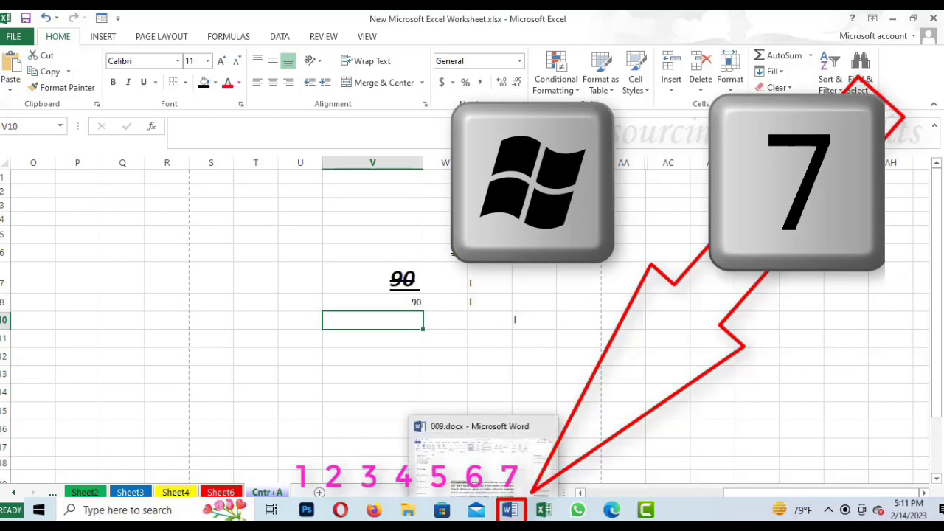
pyautogui.click(259, 321)
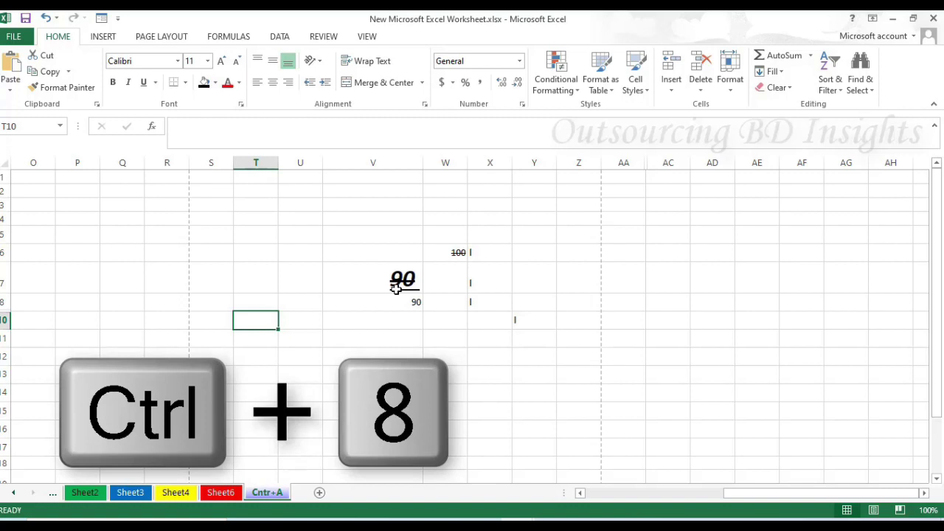
# Toggle the outline symbols with Ctrl+8, leaving them shown.
pyautogui.hotkey('ctrl', '8')
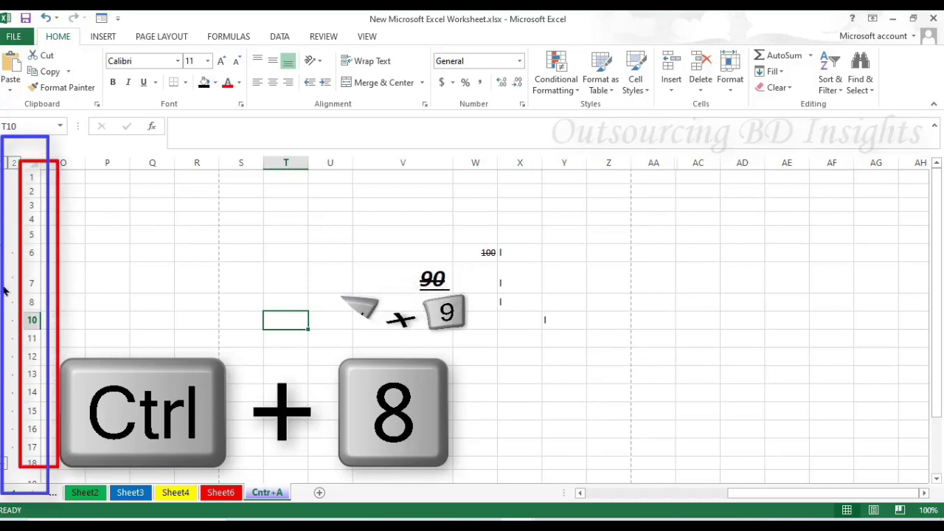
pyautogui.hotkey('ctrl', '8')
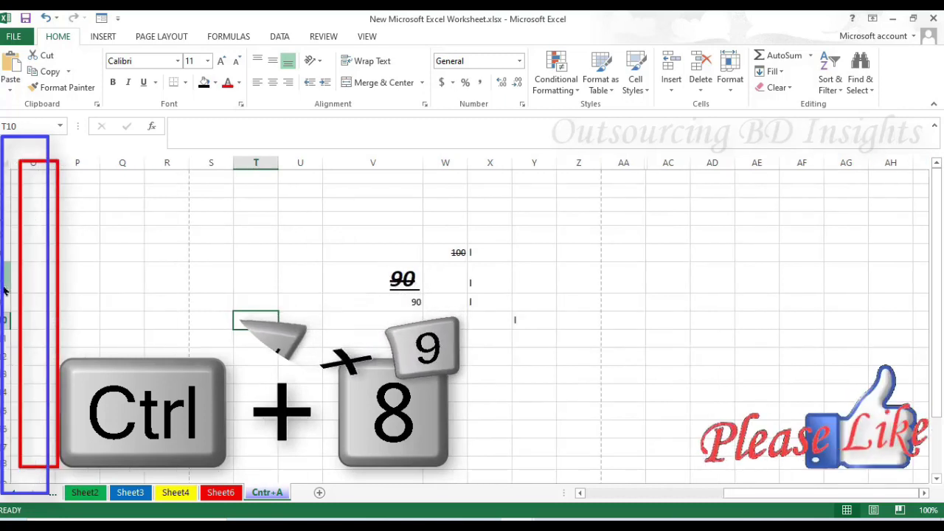
pyautogui.hotkey('ctrl', '8')
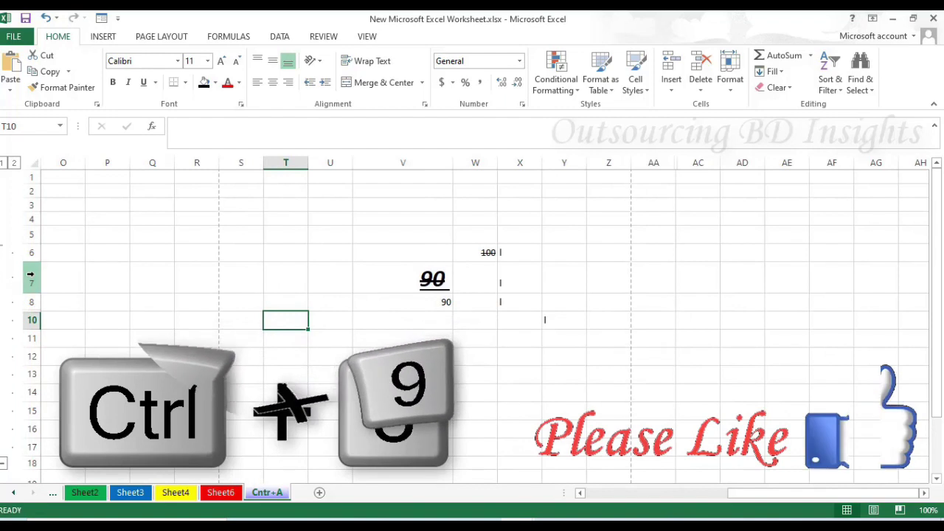
# Hide row 7 with Ctrl+9, then drag the row header border to adjust row height.
pyautogui.click(288, 253)
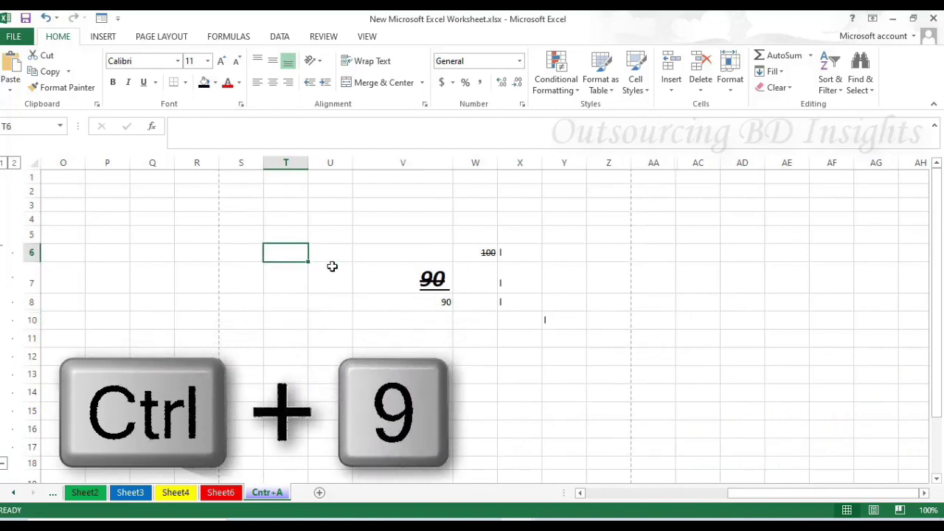
pyautogui.click(37, 278)
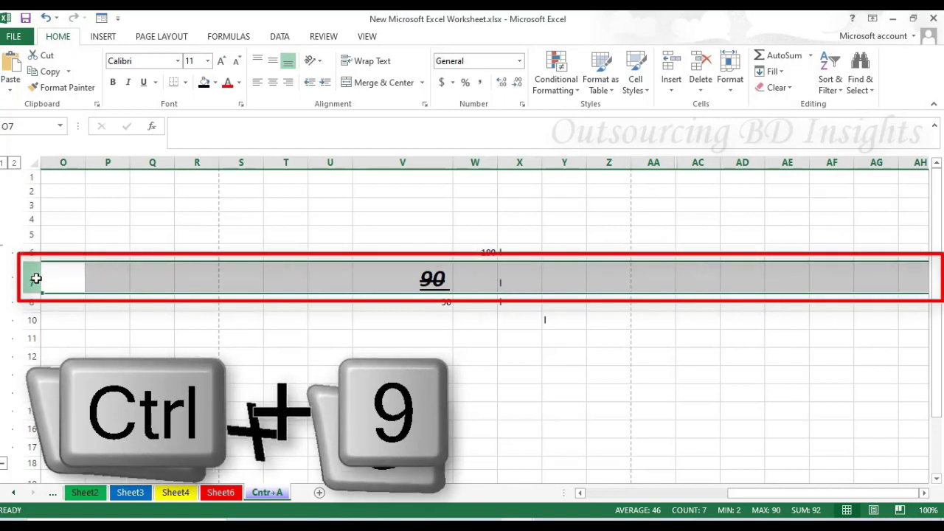
pyautogui.hotkey('ctrl', '9')
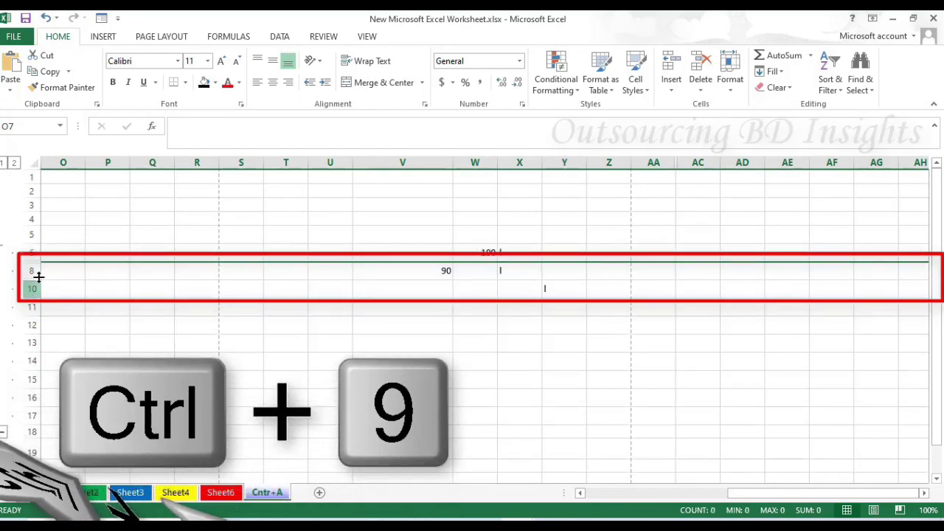
pyautogui.moveTo(33, 275); pyautogui.dragTo(33, 287)
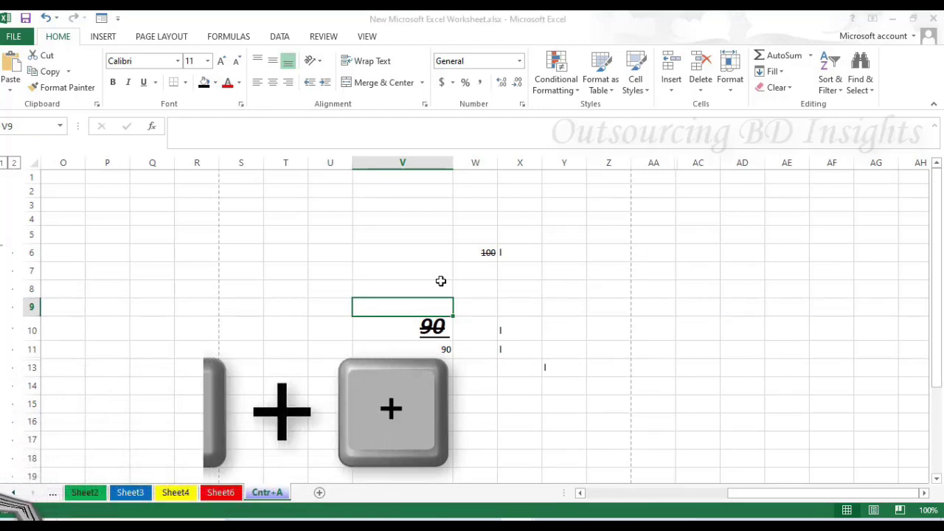
pyautogui.hotkey('ctrl', '+')
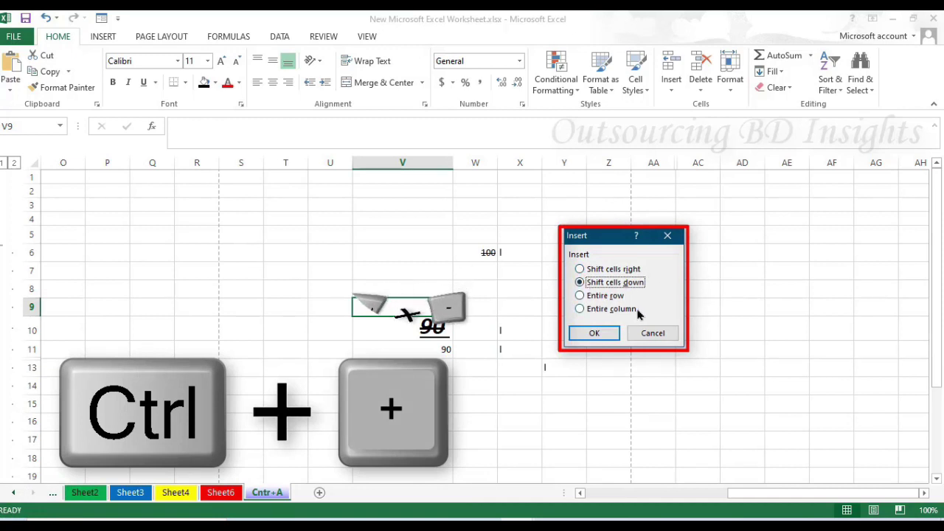
pyautogui.click(652, 333)
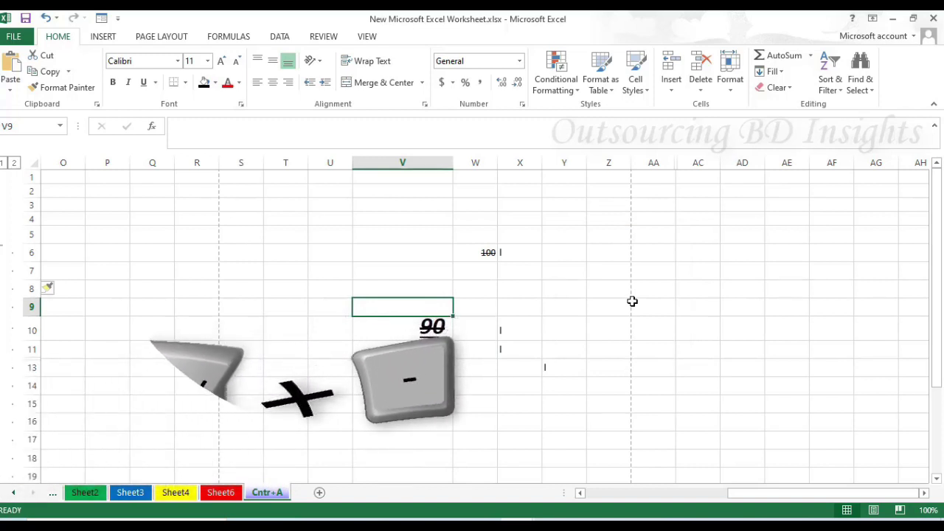
pyautogui.hotkey('ctrl', '-')
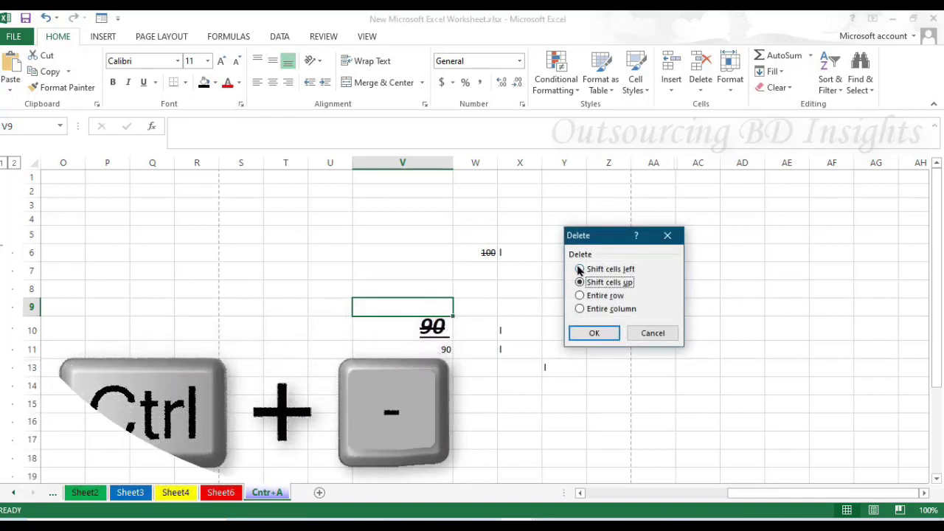
pyautogui.click(580, 268)
pyautogui.click(581, 295)
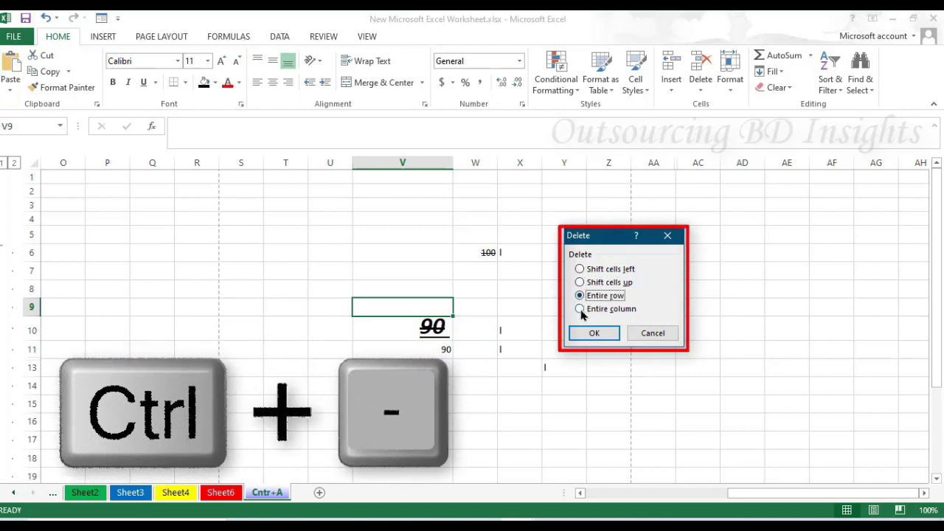
pyautogui.click(653, 334)
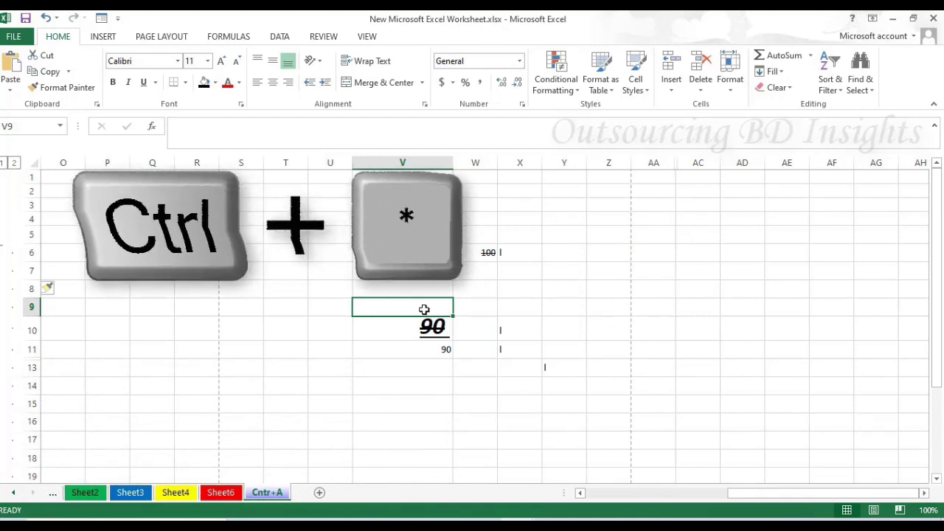
pyautogui.click(479, 271)
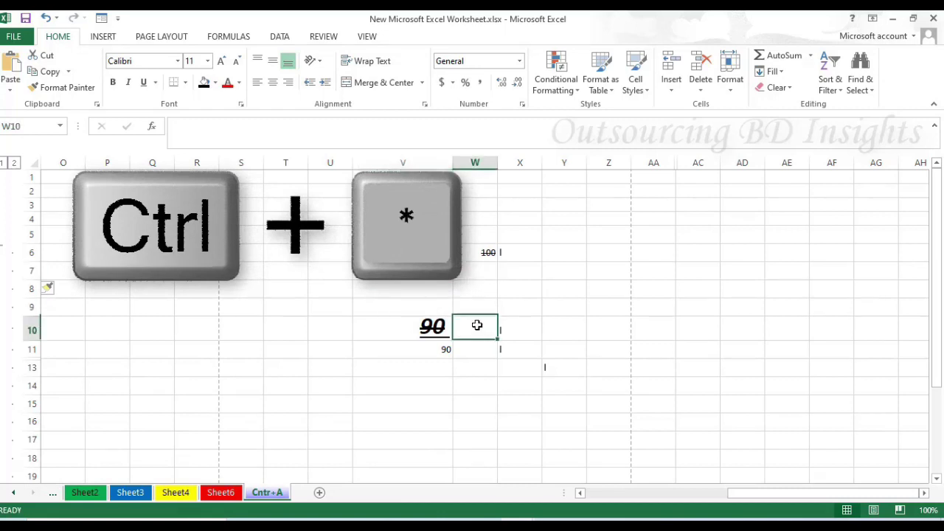
pyautogui.moveTo(411, 329); pyautogui.dragTo(563, 401)
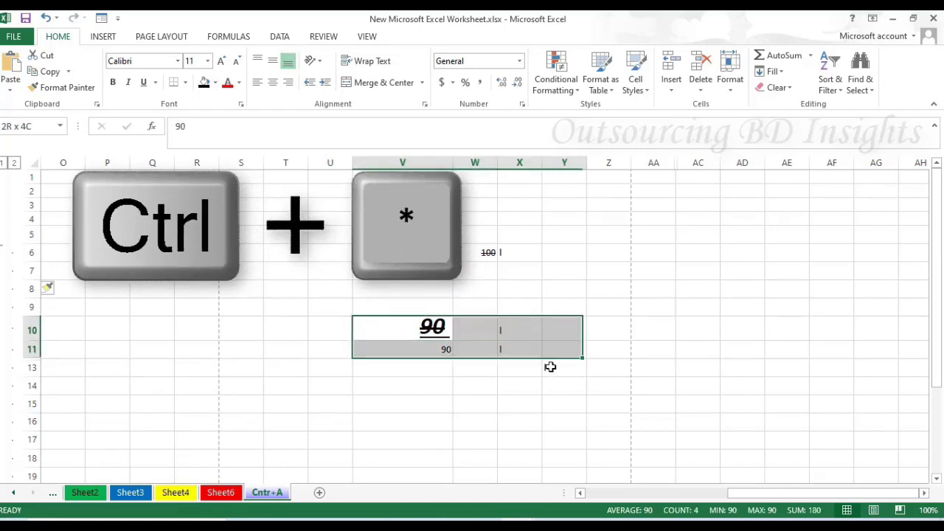
pyautogui.click(523, 301)
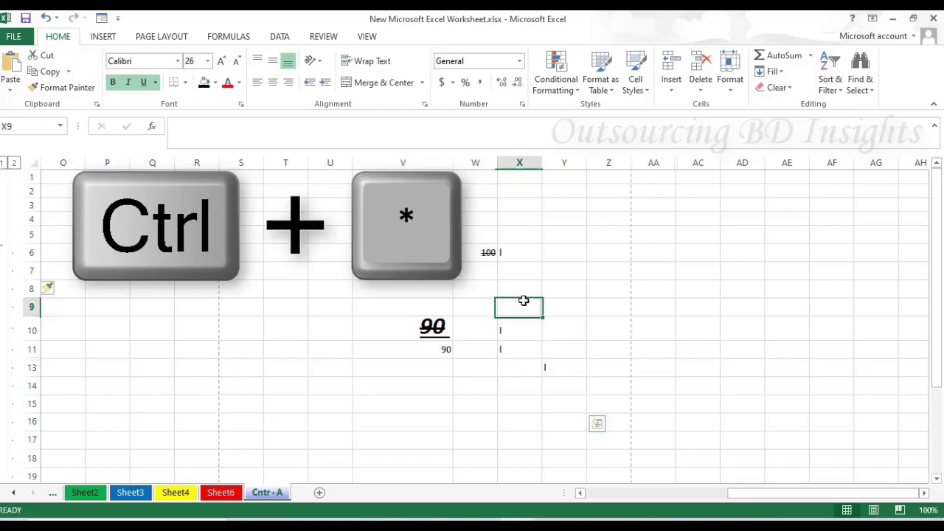
pyautogui.click(481, 343)
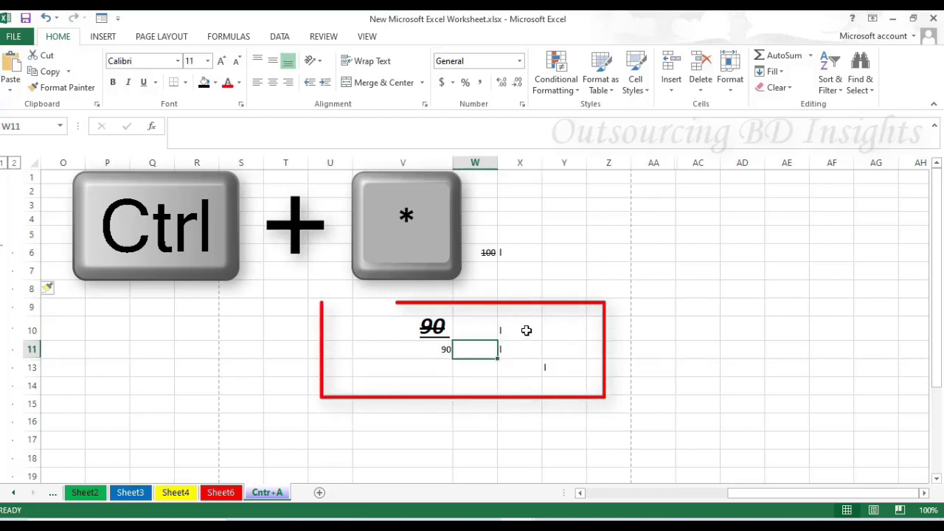
pyautogui.hotkey('ctrl', '*')
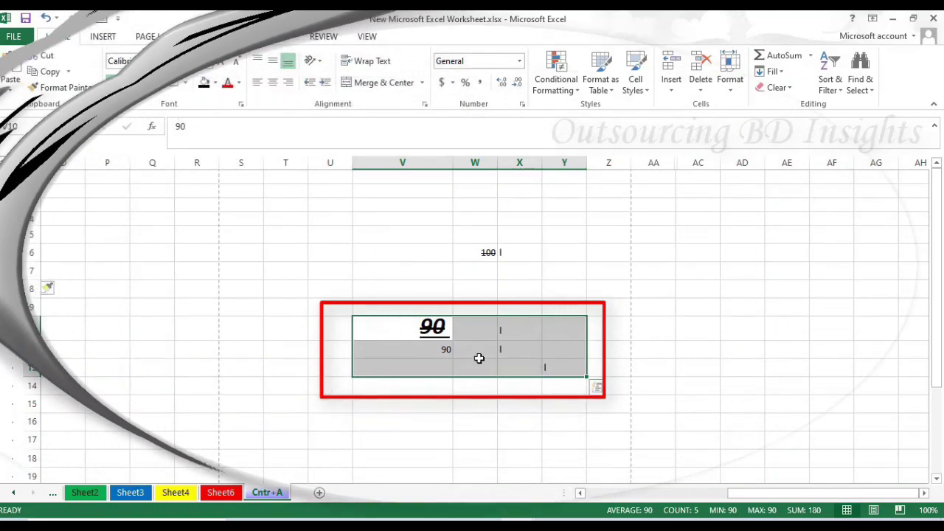
pyautogui.click(469, 252)
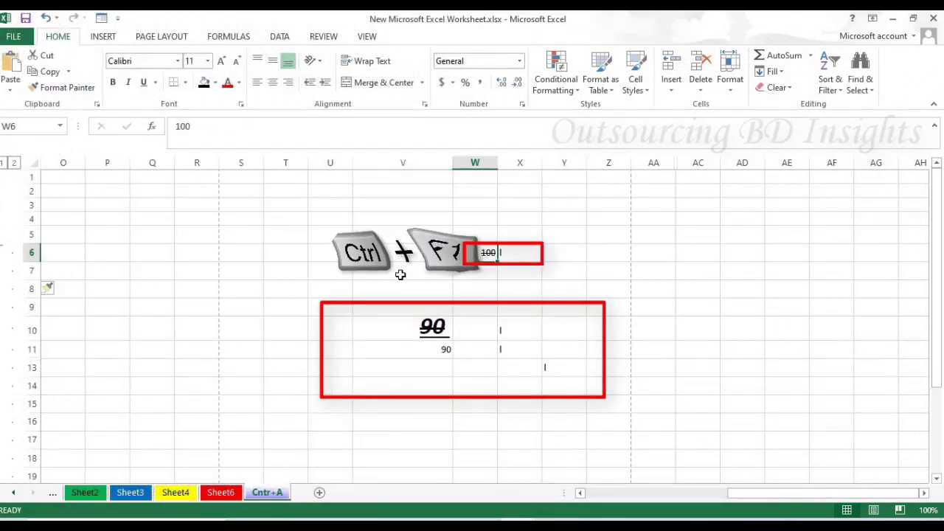
pyautogui.hotkey('shift', 'Right')
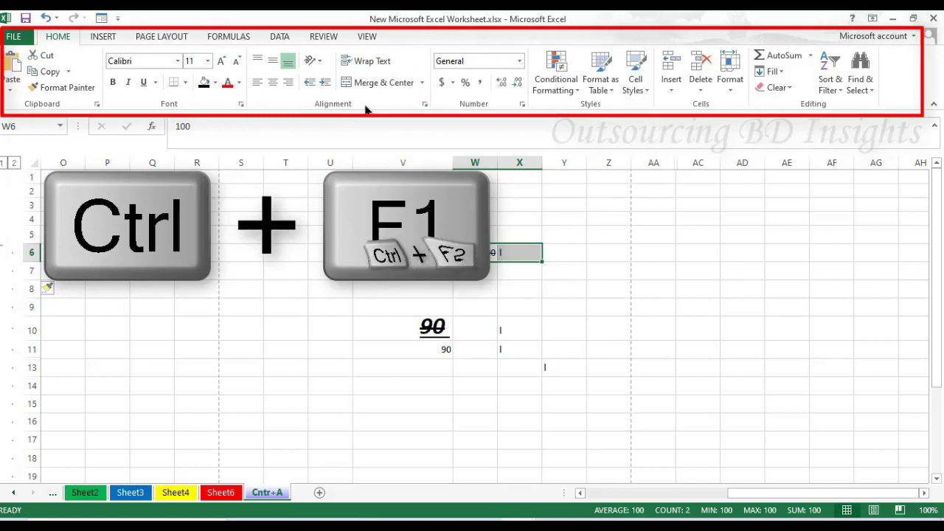
pyautogui.hotkey('ctrl', 'F1')
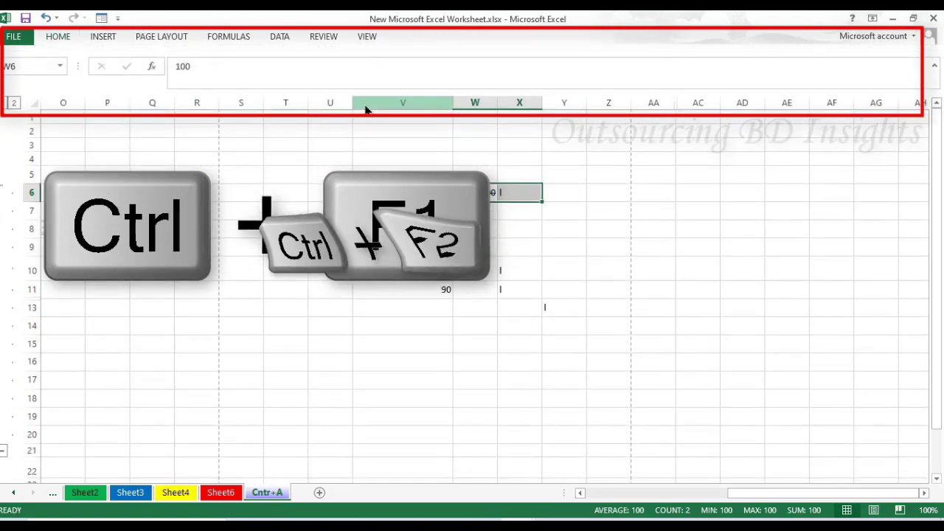
pyautogui.hotkey('ctrl', 'F1')
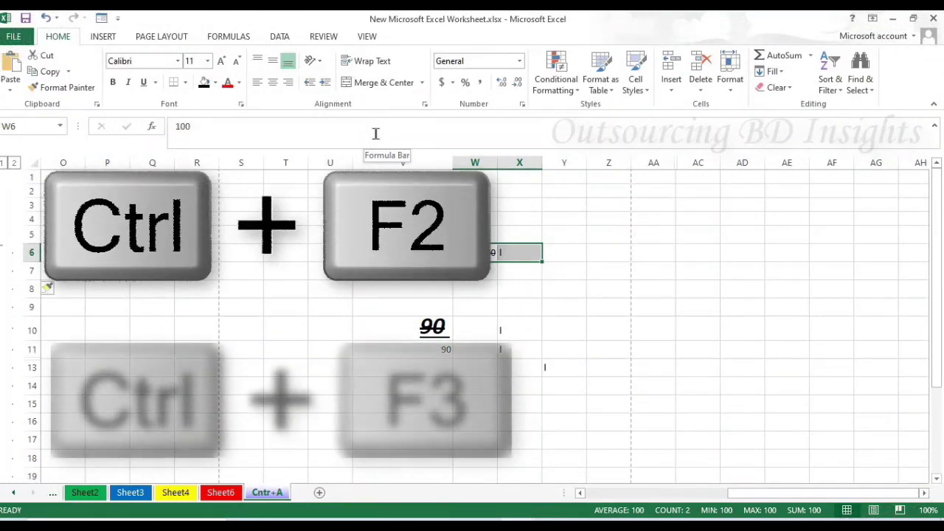
pyautogui.hotkey('ctrl', 'F2')
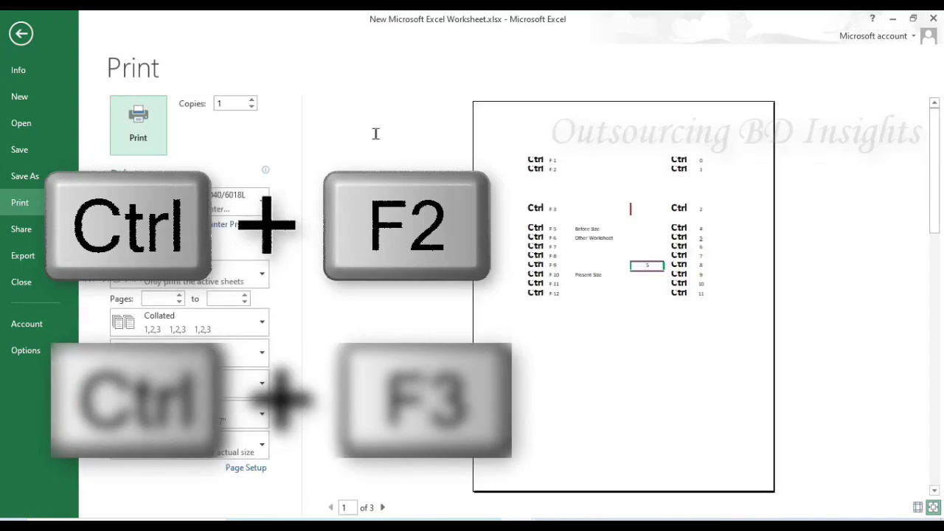
pyautogui.click(21, 35)
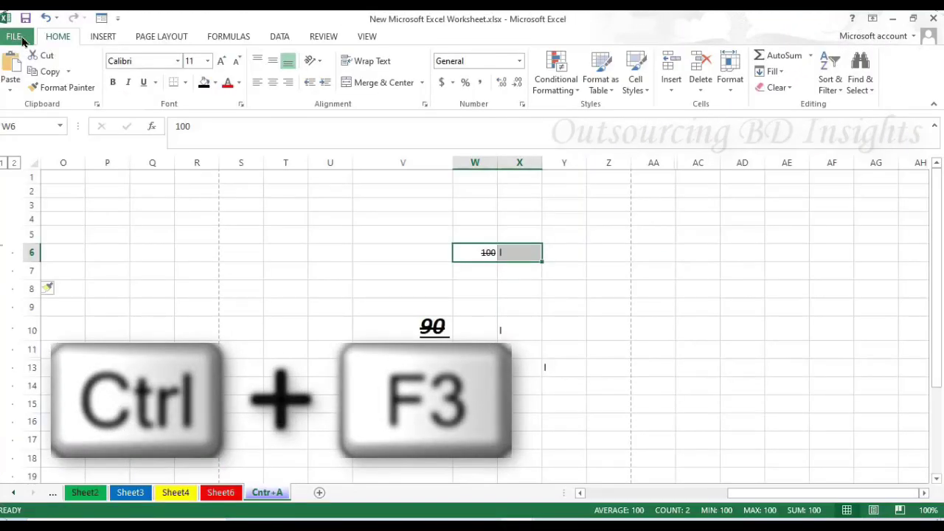
# In Name Manager, create the name table33 referring to ='Cntr+A'!$U$4:$Y$15.
pyautogui.hotkey('ctrl', 'F3')
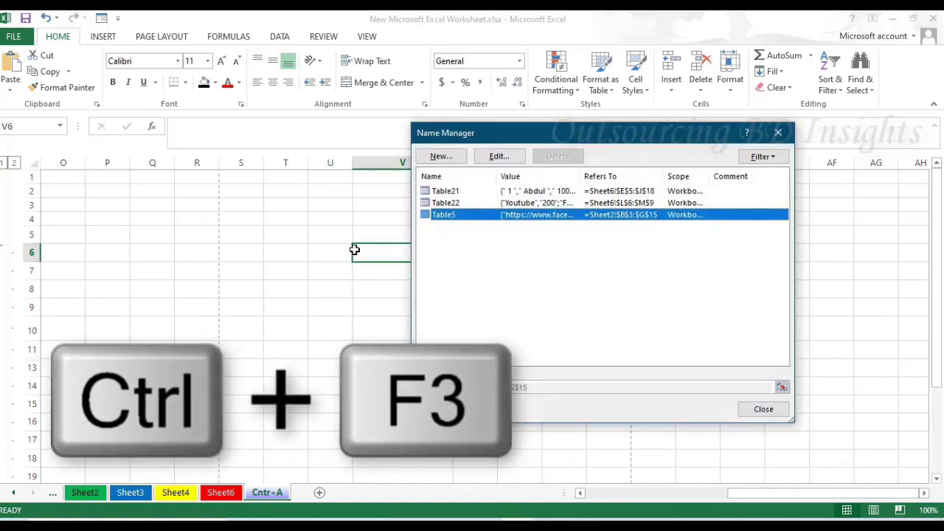
pyautogui.click(440, 156)
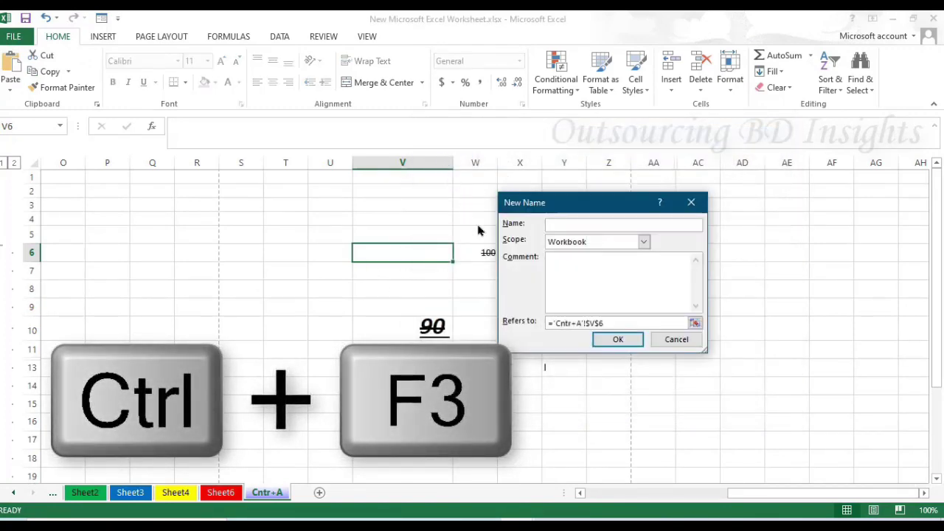
pyautogui.moveTo(563, 205); pyautogui.dragTo(633, 204)
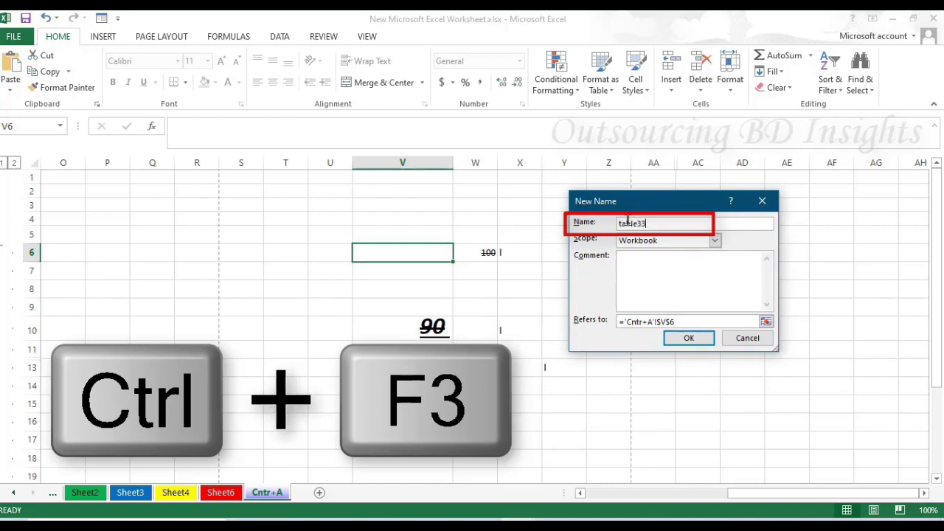
pyautogui.click(767, 322)
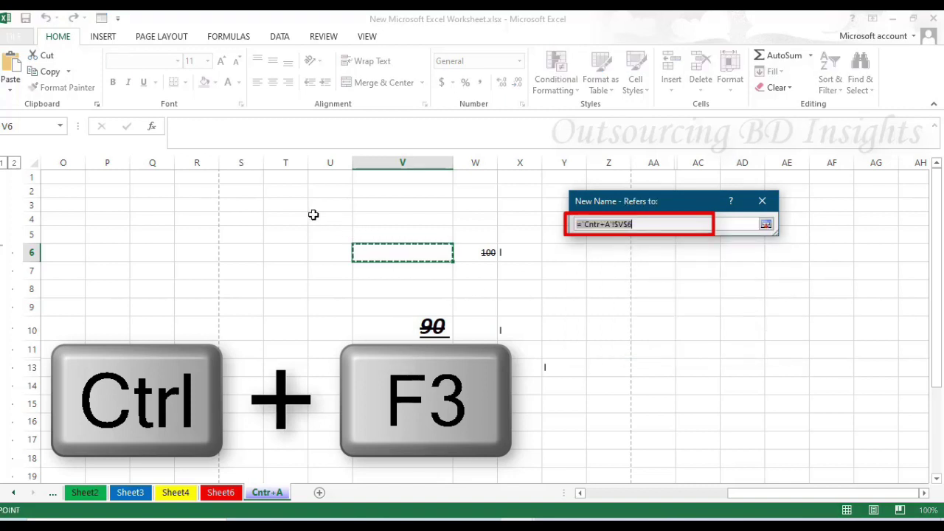
pyautogui.moveTo(426, 235); pyautogui.dragTo(564, 408)
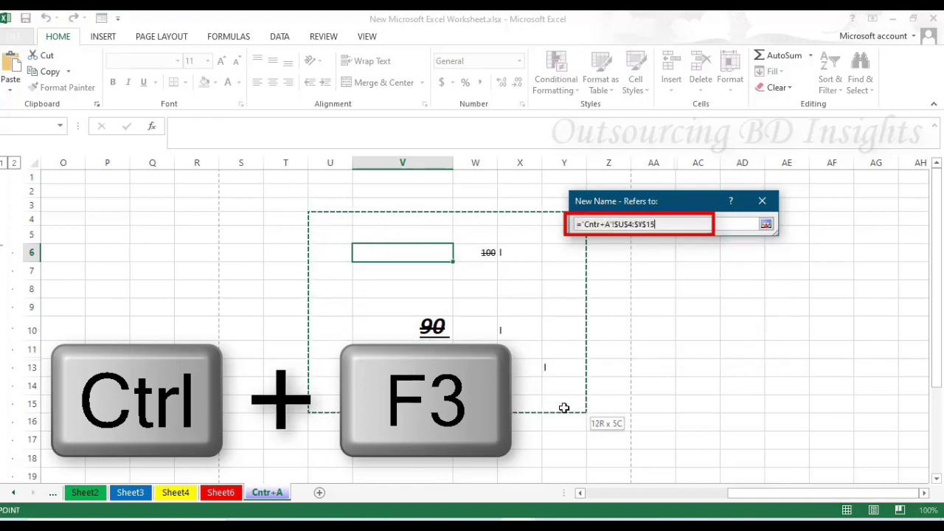
pyautogui.click(767, 225)
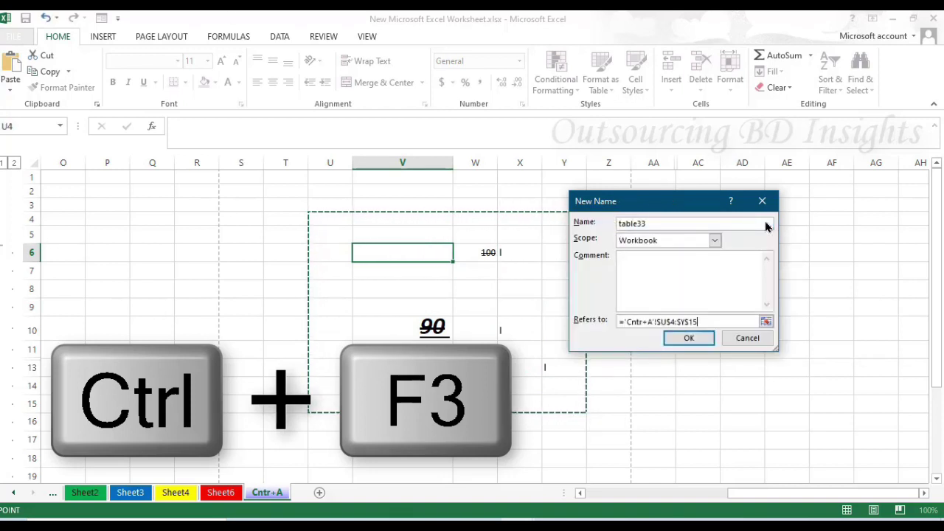
pyautogui.click(689, 340)
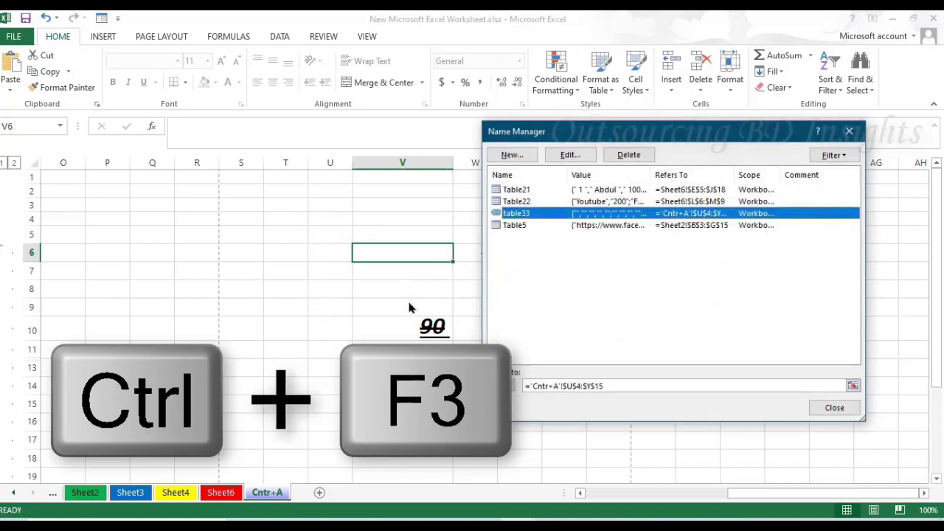
pyautogui.click(838, 412)
pyautogui.click(624, 343)
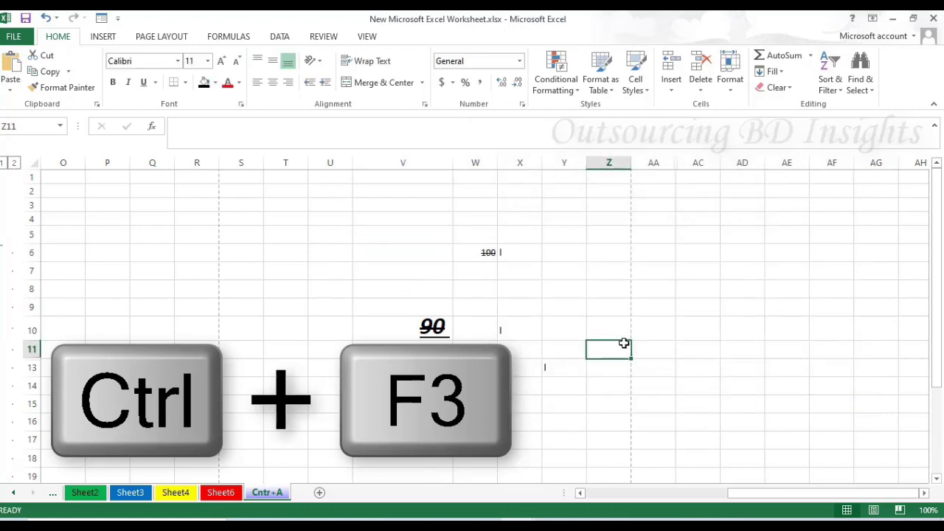
# Review the defined names in Name Manager, repositioning its window, then close it.
pyautogui.hotkey('ctrl', 'F3')
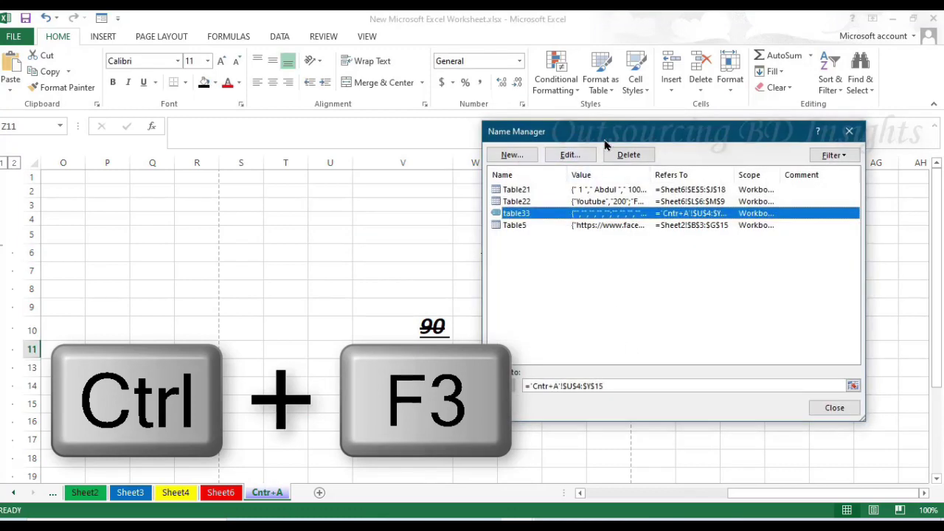
pyautogui.moveTo(605, 142); pyautogui.dragTo(748, 149)
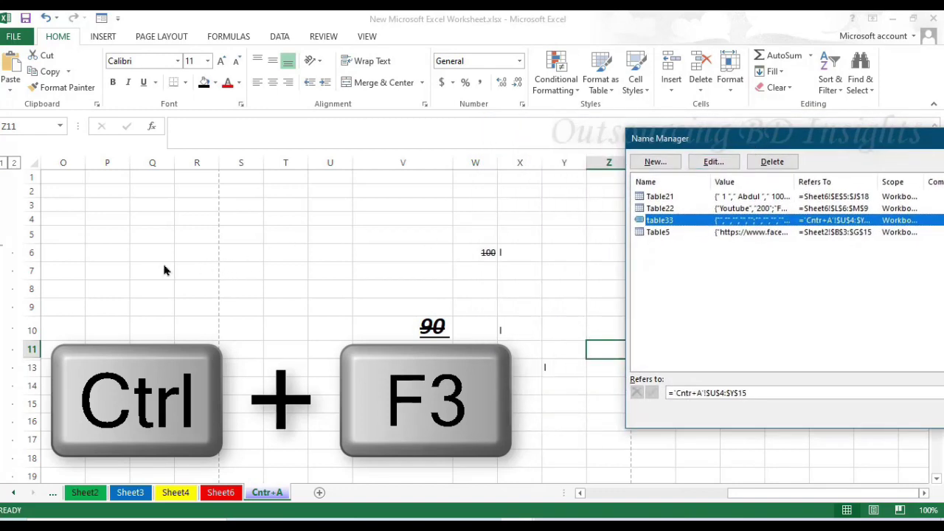
pyautogui.moveTo(846, 145); pyautogui.dragTo(557, 163)
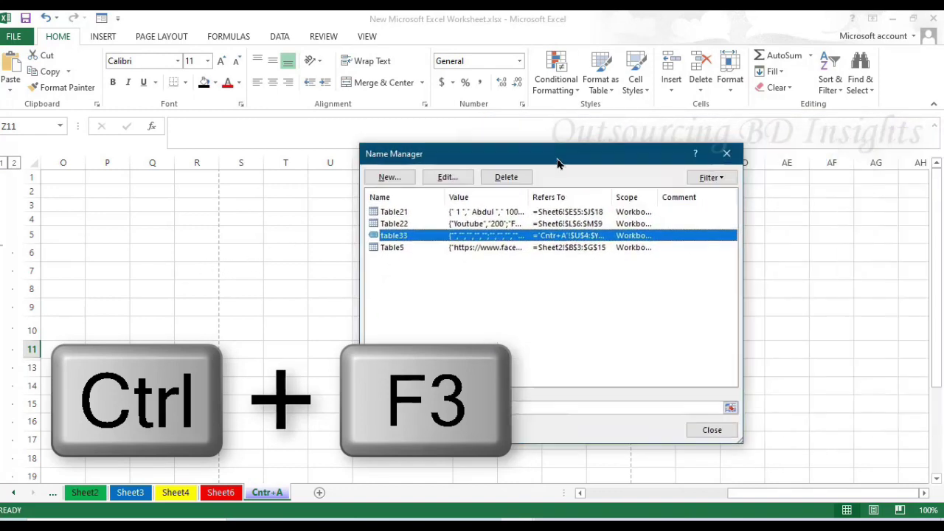
pyautogui.click(689, 432)
pyautogui.click(196, 272)
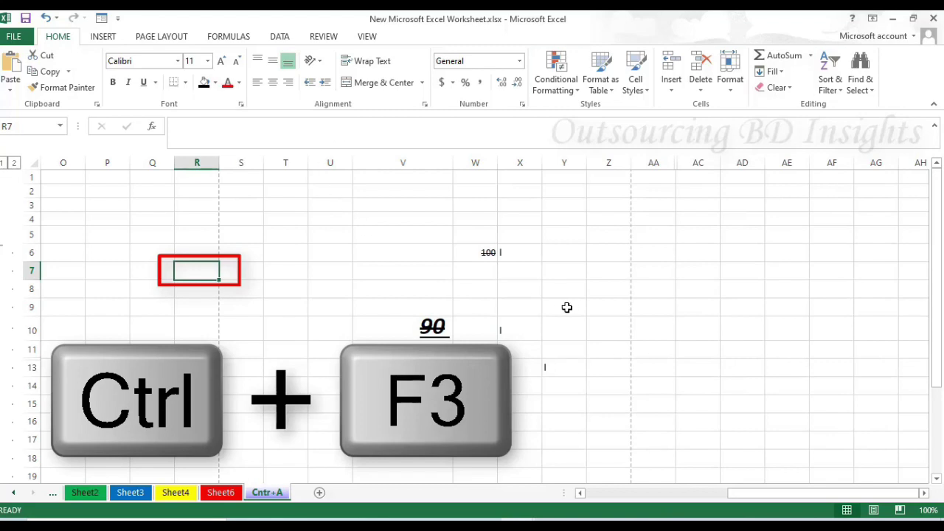
# Recheck Name Manager, then pick table33 from the Name Box to select U4:Y15.
pyautogui.hotkey('ctrl', 'F3')
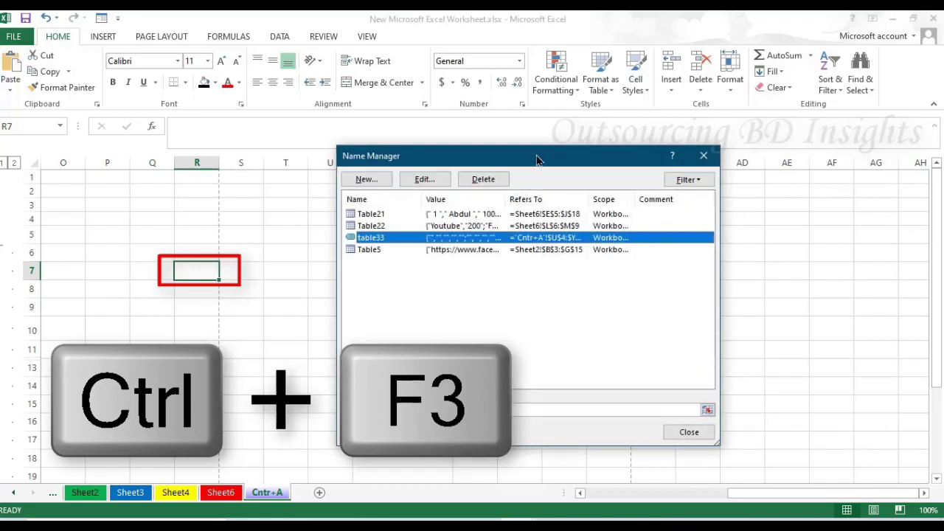
pyautogui.moveTo(537, 160); pyautogui.dragTo(781, 140)
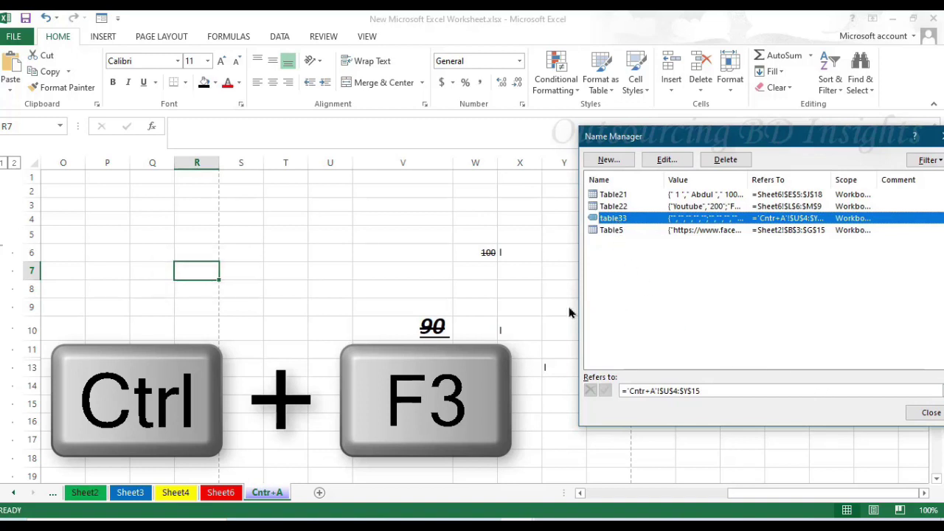
pyautogui.click(933, 412)
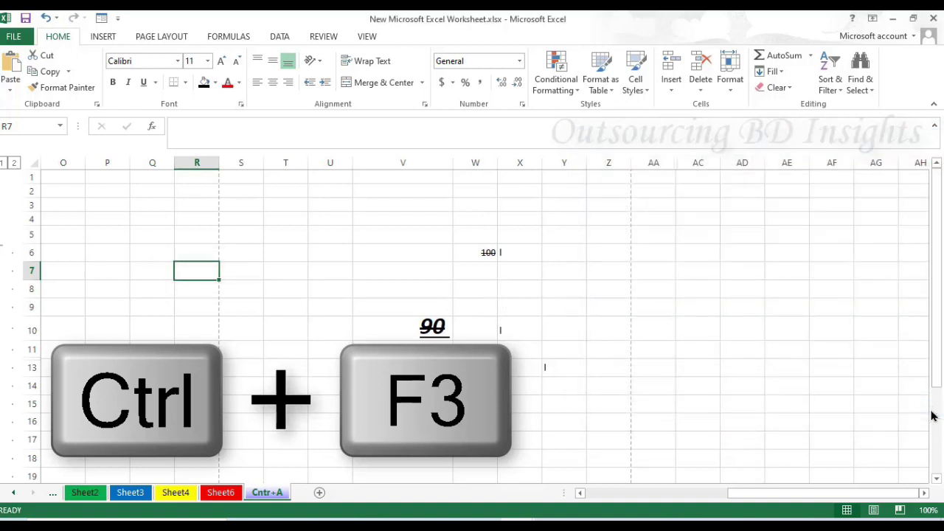
pyautogui.click(60, 128)
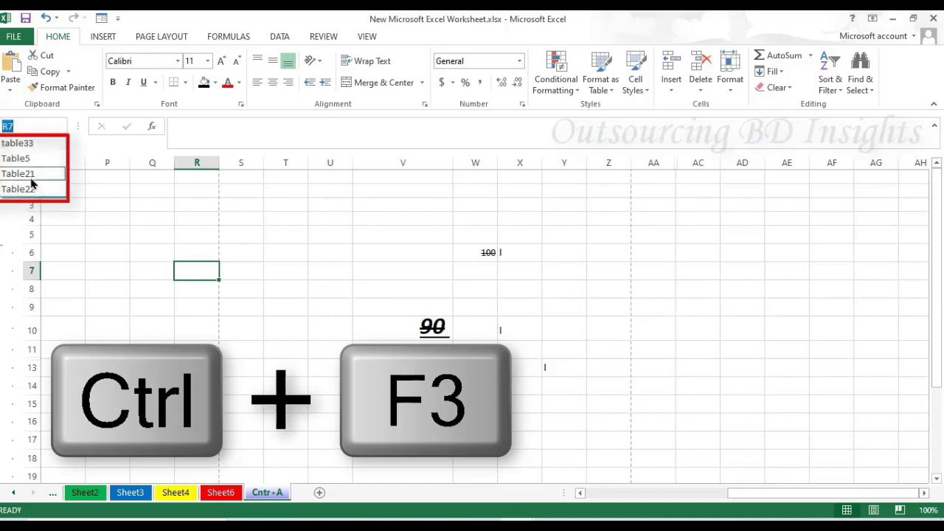
pyautogui.click(29, 145)
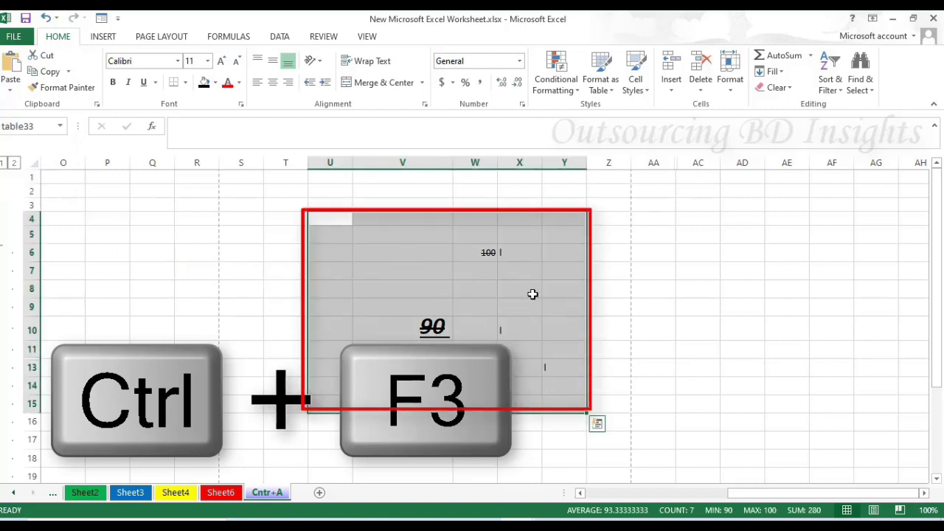
pyautogui.click(285, 321)
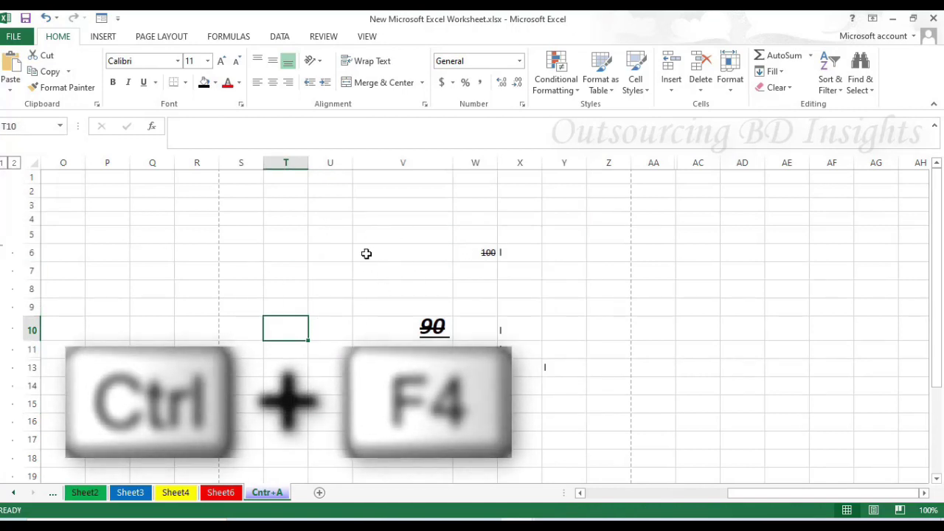
pyautogui.hotkey('ctrl', 'F4')
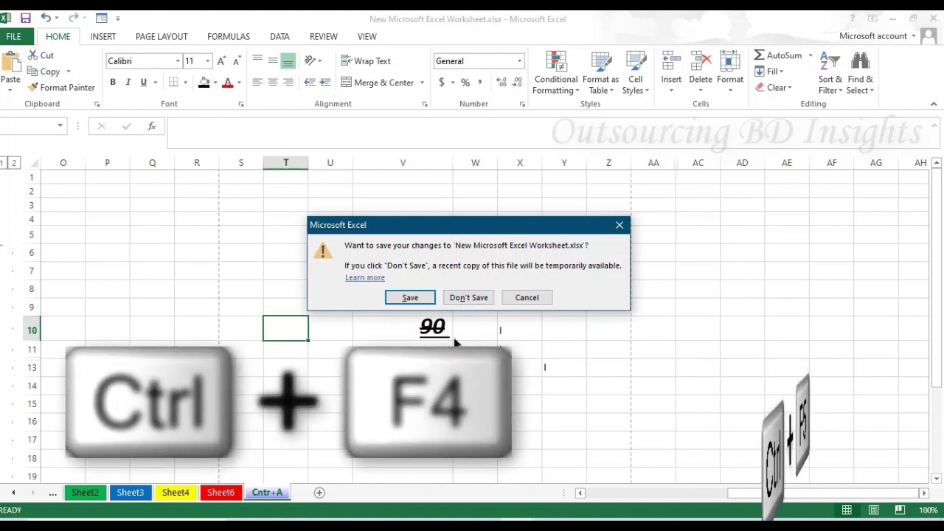
pyautogui.click(621, 226)
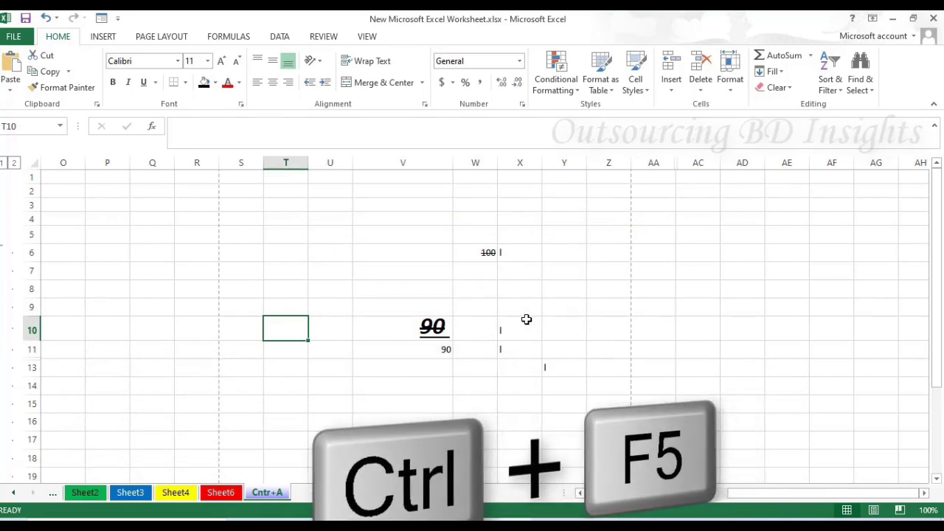
pyautogui.hotkey('ctrl', 'F5')
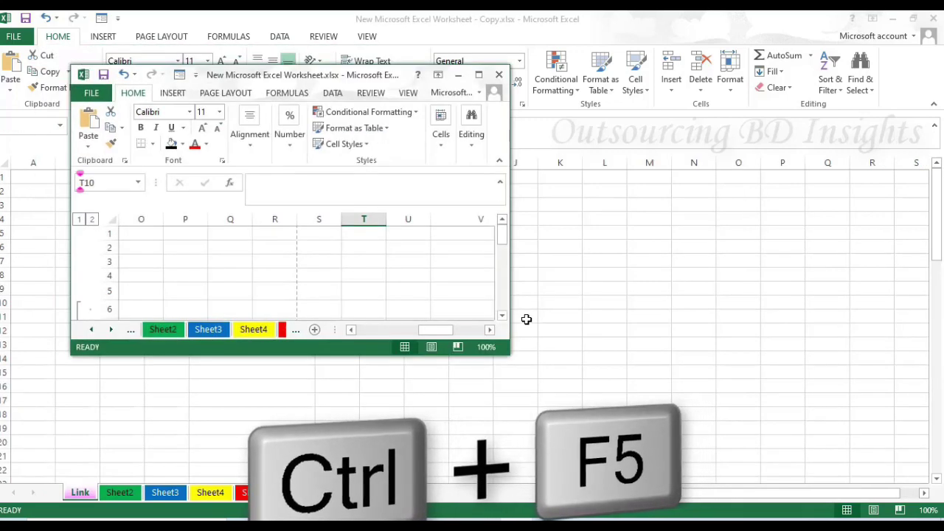
pyautogui.moveTo(398, 76); pyautogui.dragTo(514, 153)
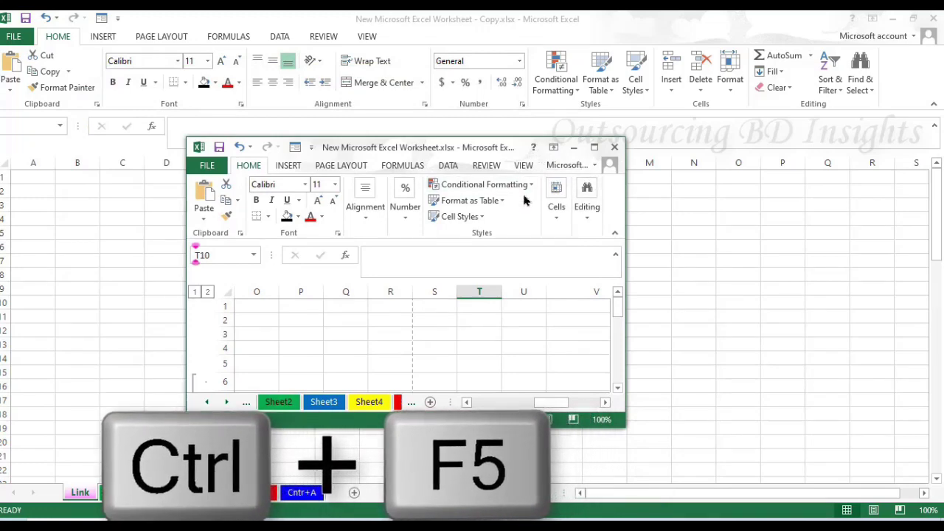
pyautogui.hotkey('ctrl', 'F10')
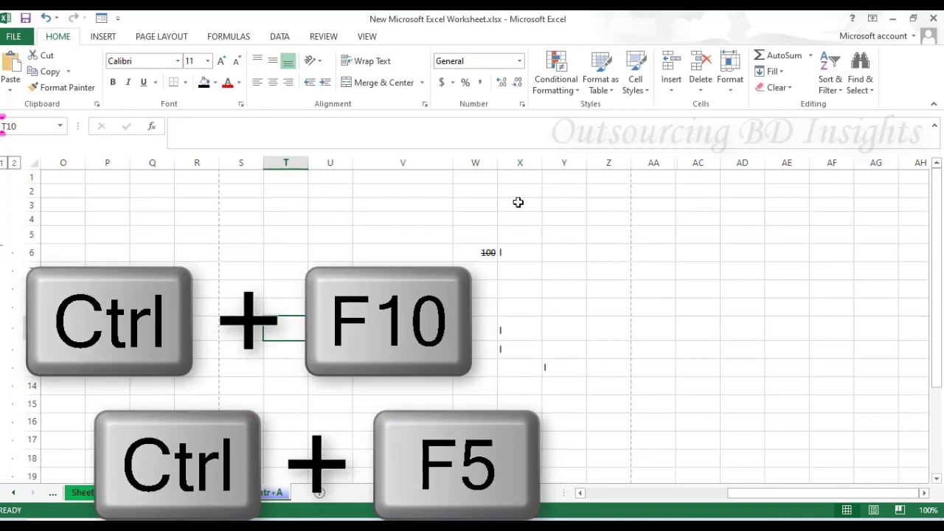
pyautogui.hotkey('ctrl', 'F5')
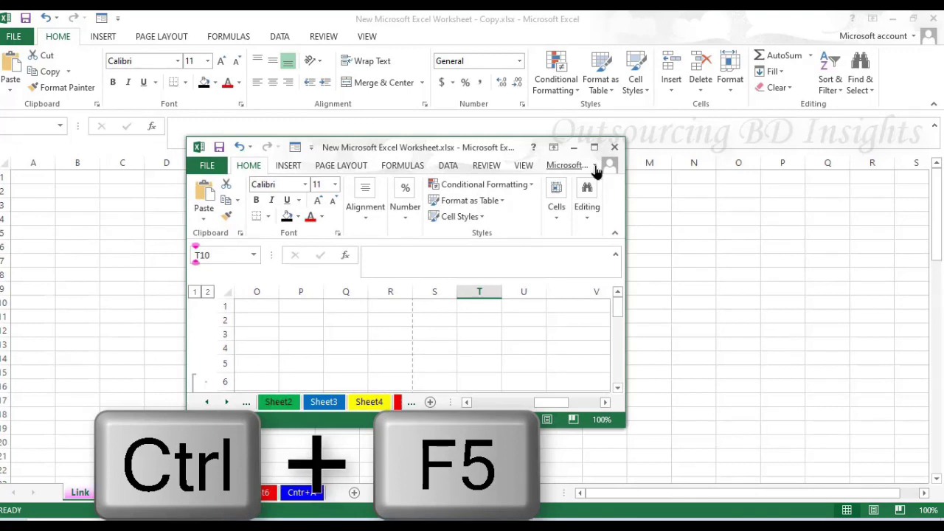
pyautogui.hotkey('ctrl', 'F10')
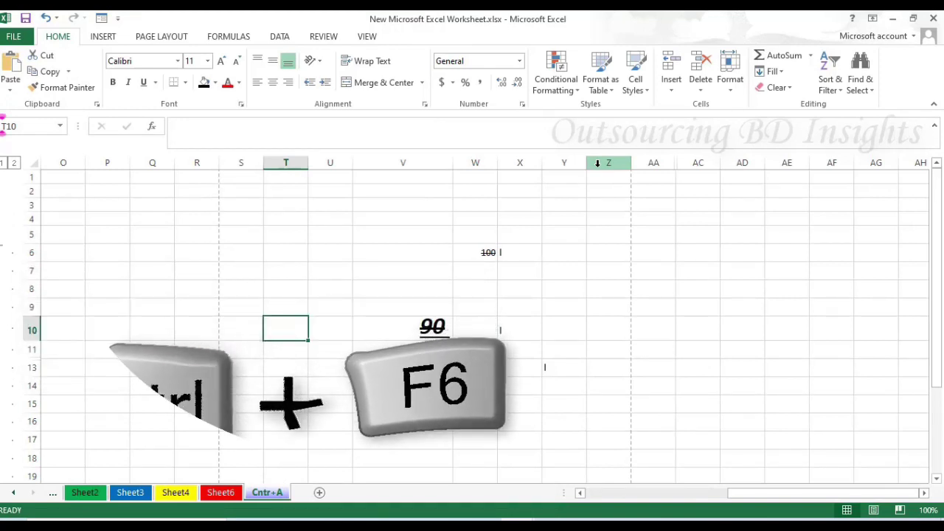
pyautogui.click(428, 256)
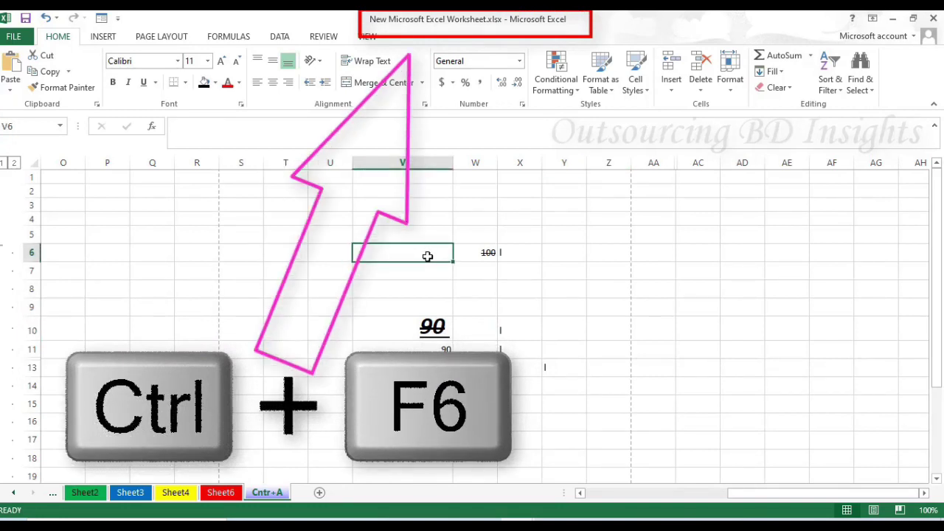
pyautogui.hotkey('ctrl', 'F6')
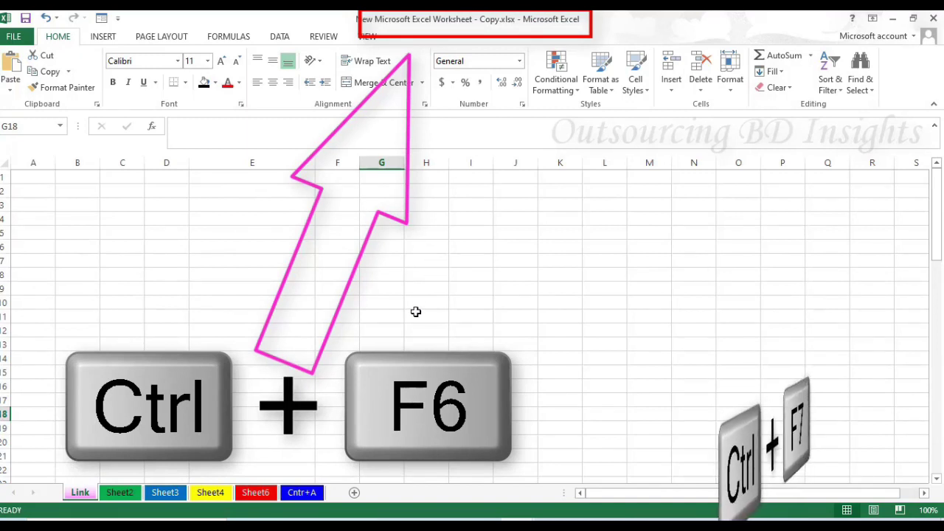
pyautogui.hotkey('ctrl', 'F7')
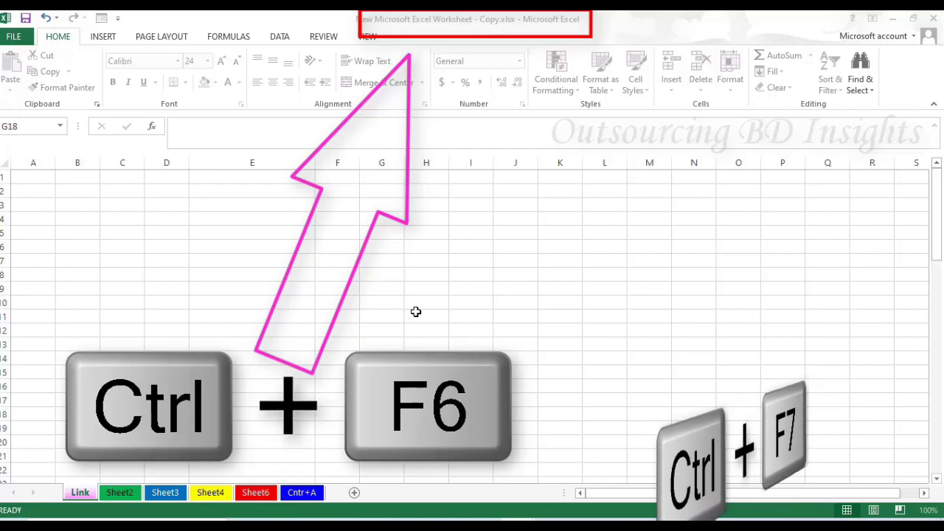
pyautogui.hotkey('ctrl', 'F6')
pyautogui.hotkey('ctrl', 'F6')
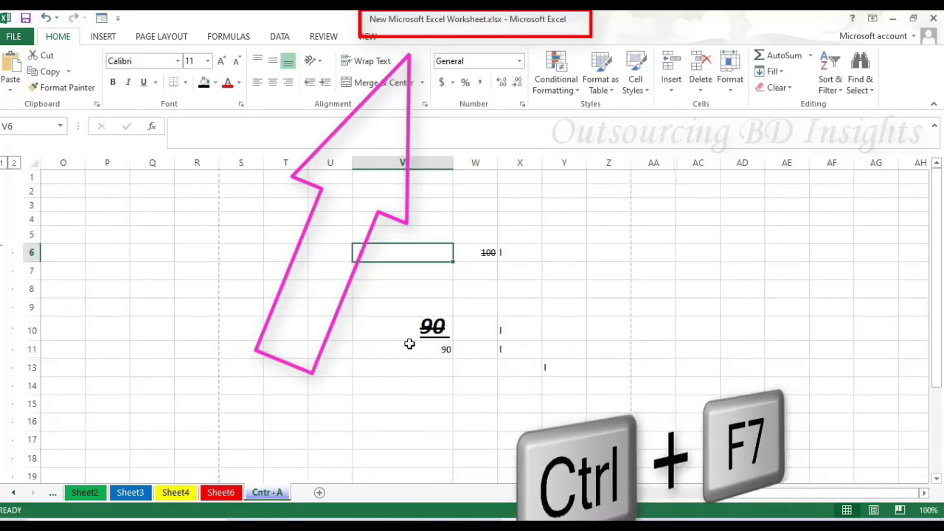
# Switch to the copy workbook and nudge its small window to the screen centre with arrow keys.
pyautogui.hotkey('ctrl', 'F6')
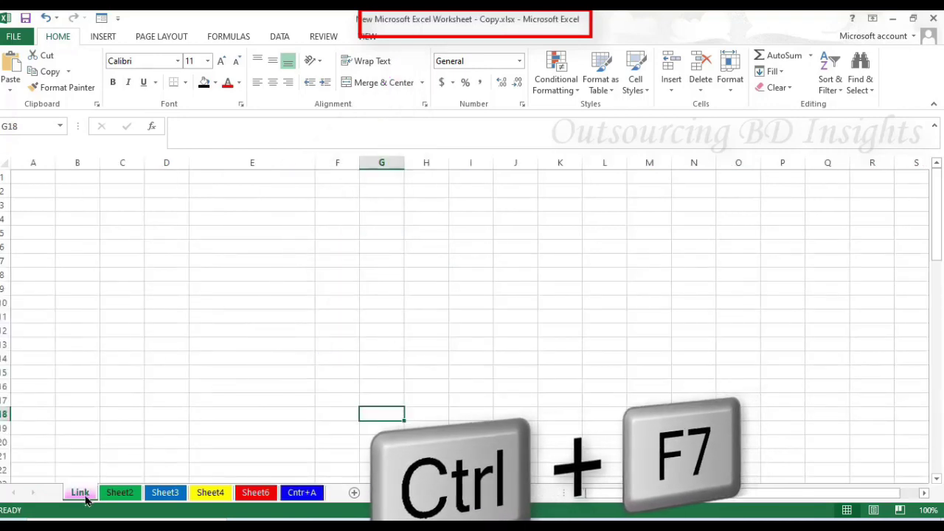
pyautogui.click(301, 492)
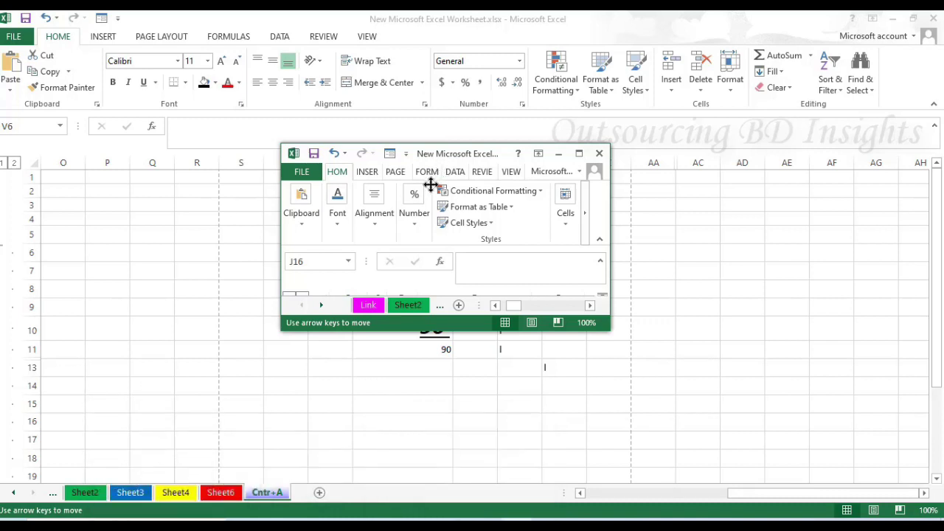
pyautogui.press('Down')
pyautogui.press('Right')
pyautogui.press('Right')
pyautogui.press('Right')
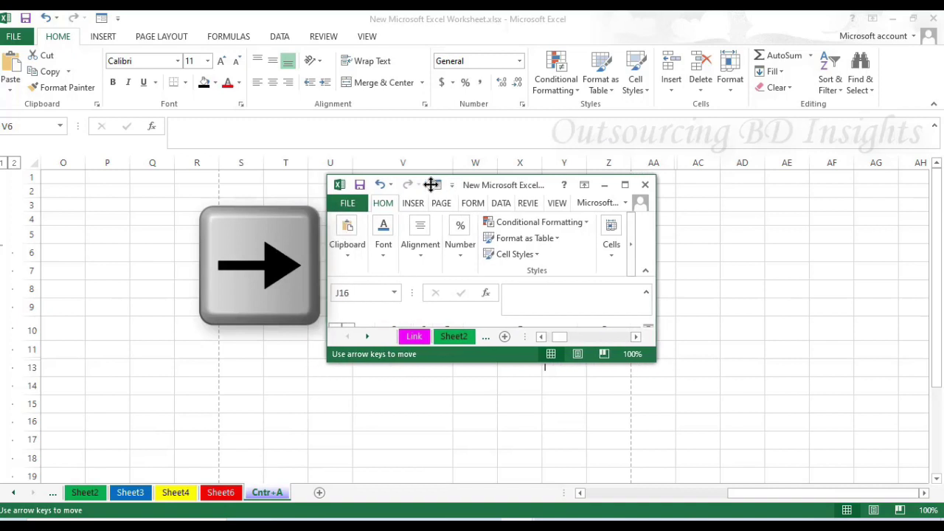
pyautogui.press('Right')
pyautogui.press('Right')
pyautogui.press('Left')
pyautogui.press('Left')
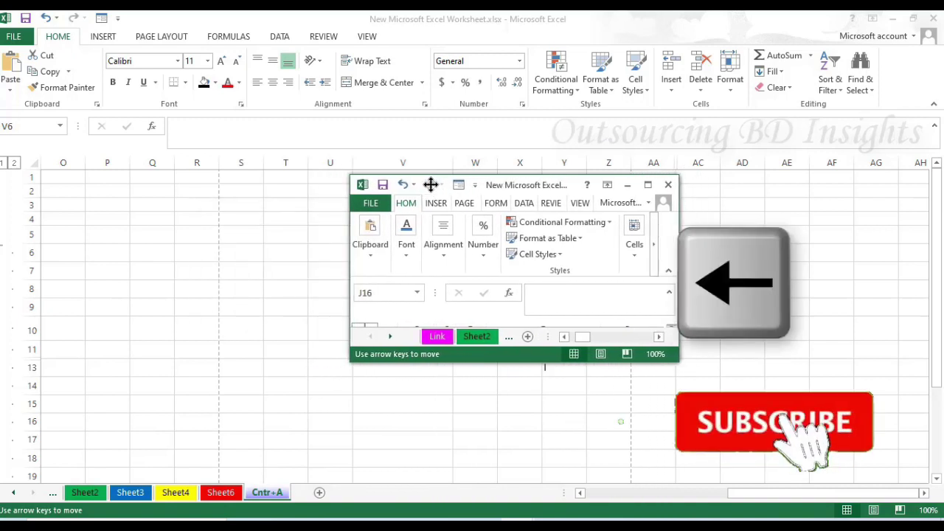
pyautogui.press('Left')
pyautogui.press('Left')
pyautogui.press('Left')
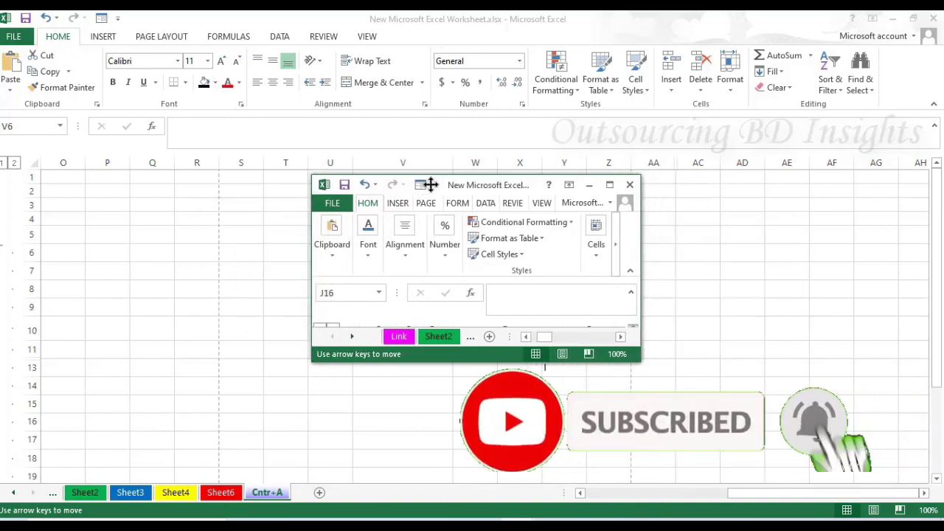
pyautogui.press('Down')
pyautogui.press('Down')
pyautogui.press('Down')
pyautogui.press('Down')
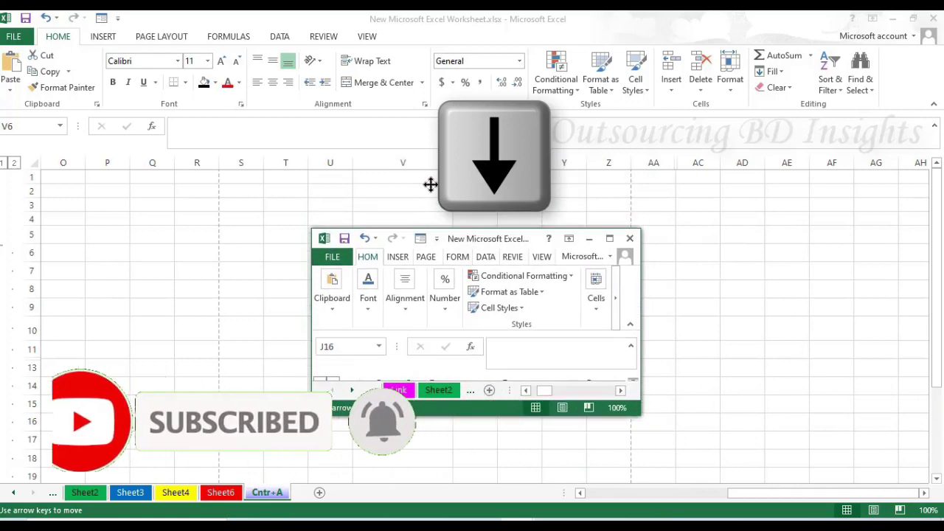
pyautogui.press('Up')
pyautogui.press('Up')
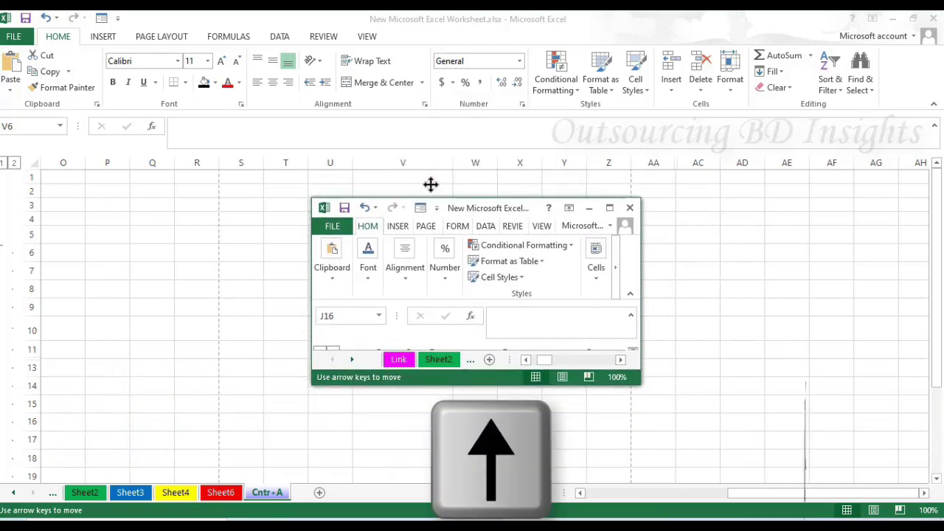
pyautogui.press('Left')
pyautogui.press('Left')
pyautogui.press('Return')
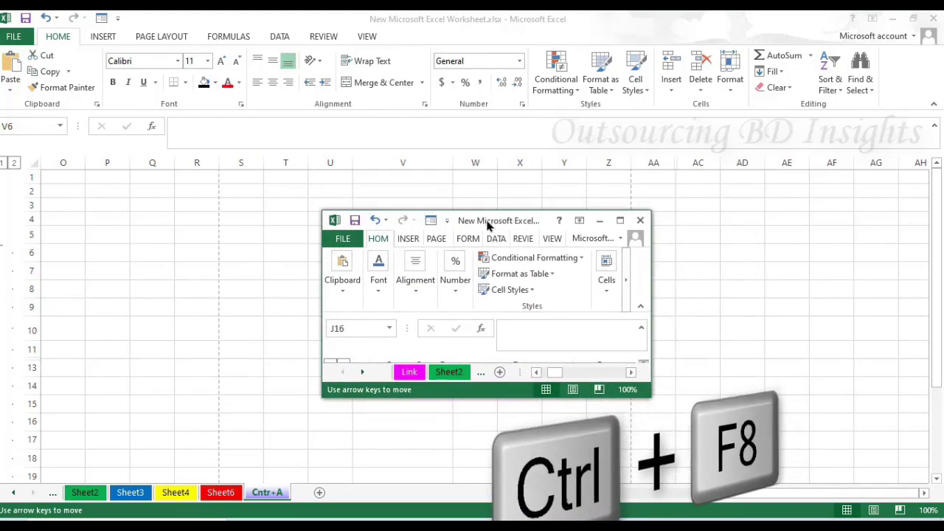
# Return to the original workbook's Cntr+A sheet from the taskbar and select cell AA10.
pyautogui.press('Return')
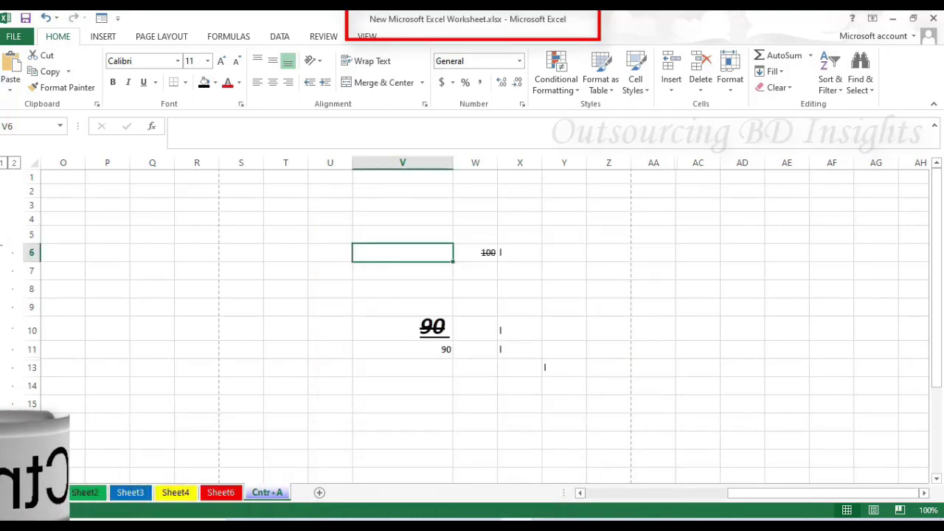
pyautogui.moveTo(517, 525)
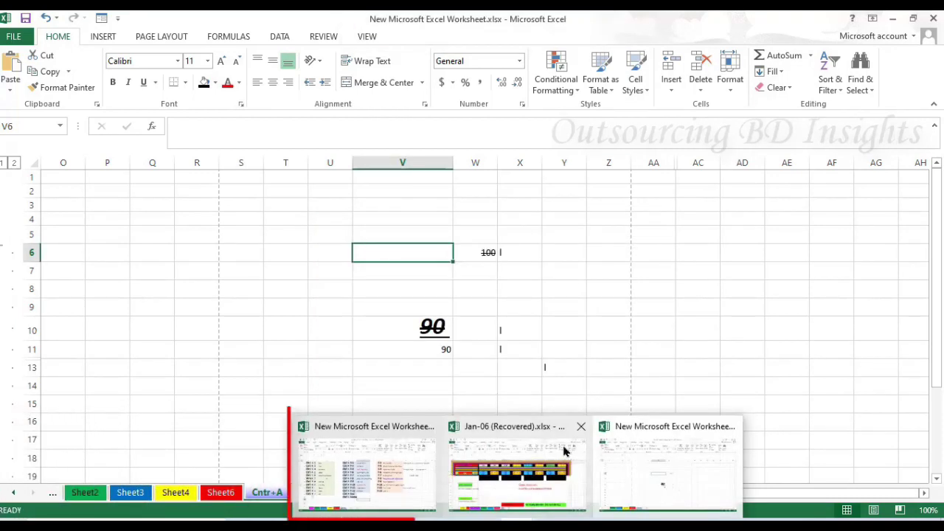
pyautogui.click(669, 323)
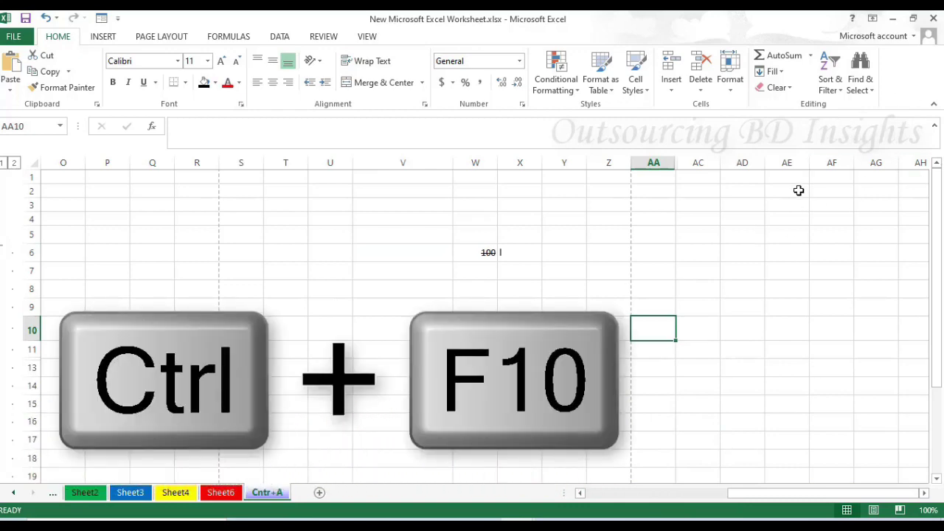
pyautogui.hotkey('ctrl', 'F10')
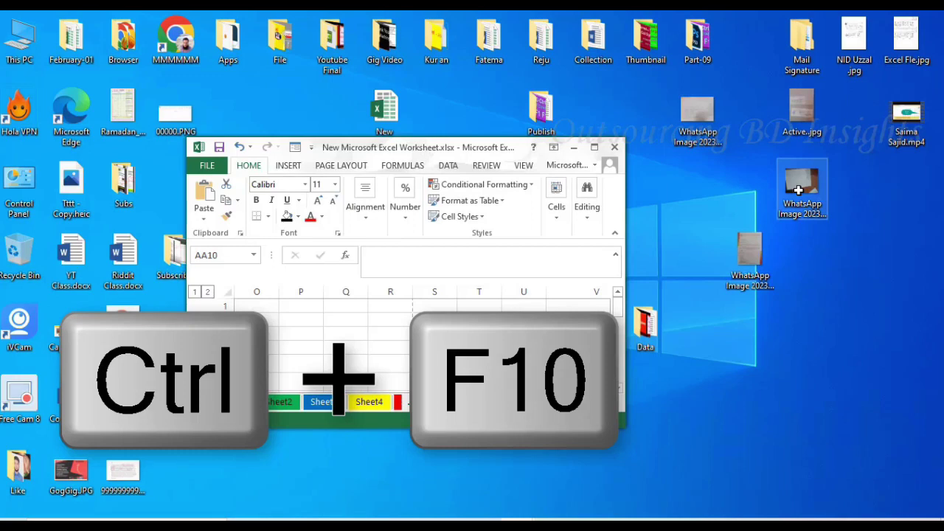
pyautogui.hotkey('ctrl', 'F10')
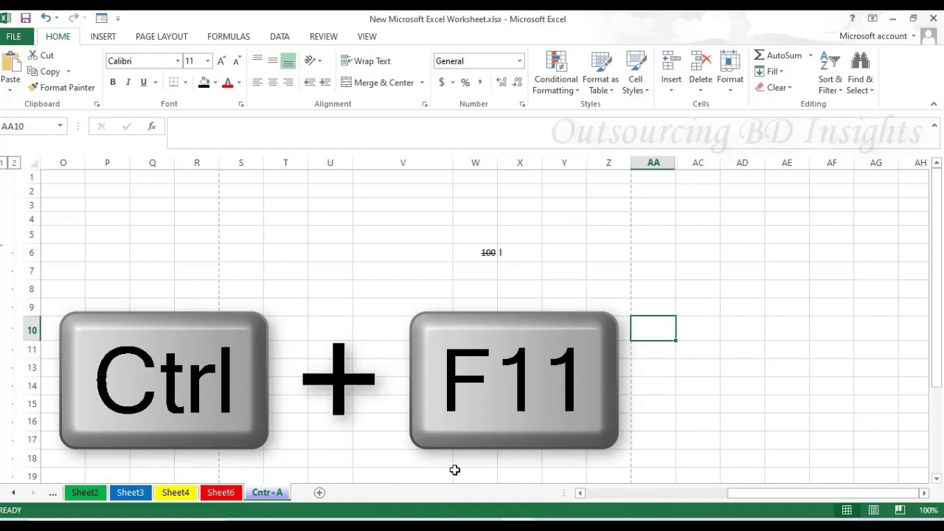
# Insert new macro sheets with Ctrl+F11, adding Macro1 and Macro2 ahead of Cntr+A.
pyautogui.hotkey('ctrl', 'F11')
pyautogui.hotkey('ctrl', 'F11')
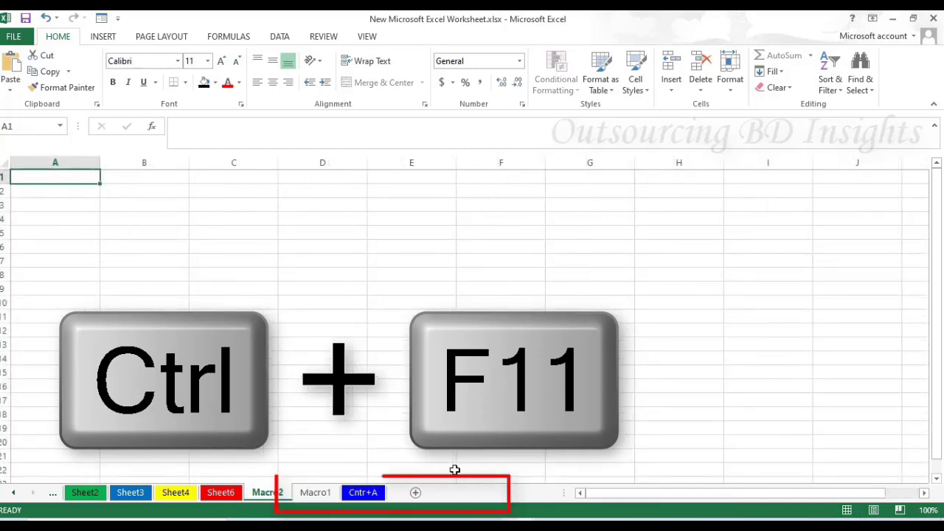
pyautogui.hotkey('ctrl', 'F11')
pyautogui.hotkey('ctrl', 'F11')
pyautogui.hotkey('ctrl', 'F11')
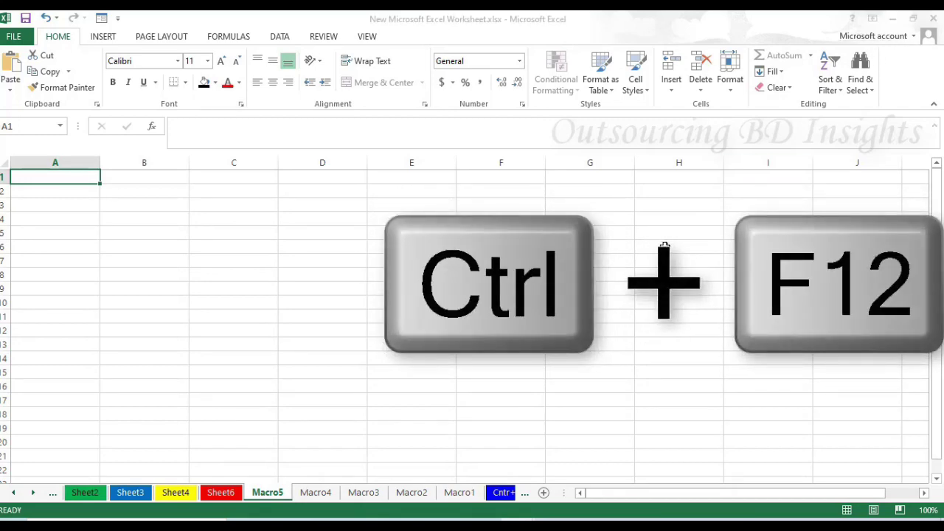
pyautogui.hotkey('ctrl', 'F12')
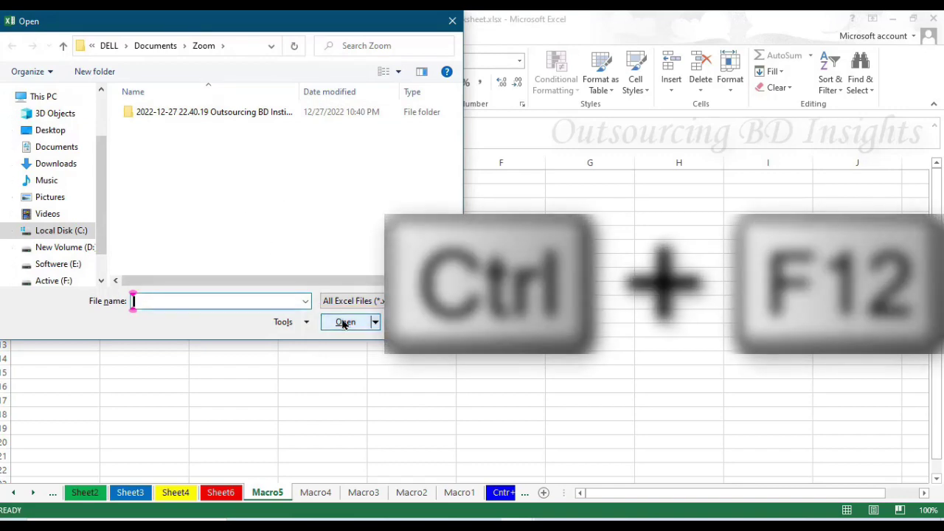
pyautogui.press('Escape')
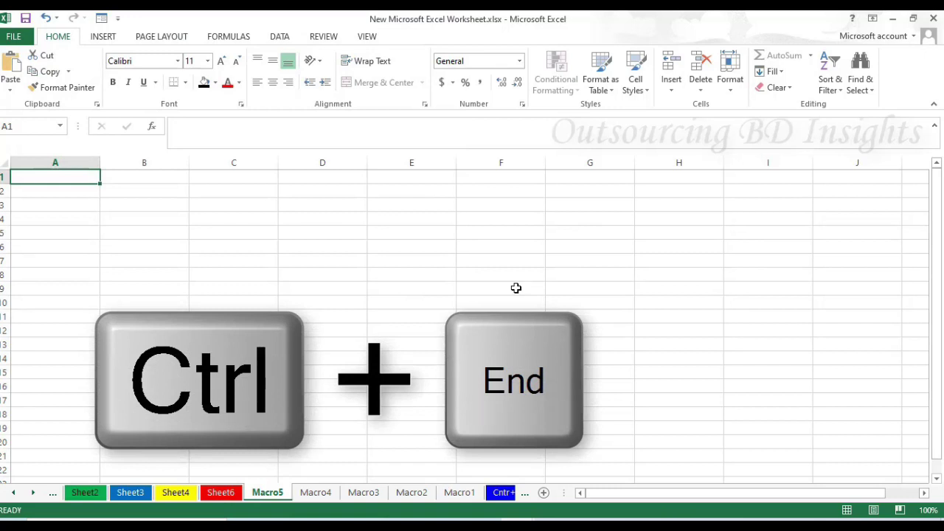
# From D3, jump to the current sheet's last used cell with Ctrl+End.
pyautogui.click(331, 208)
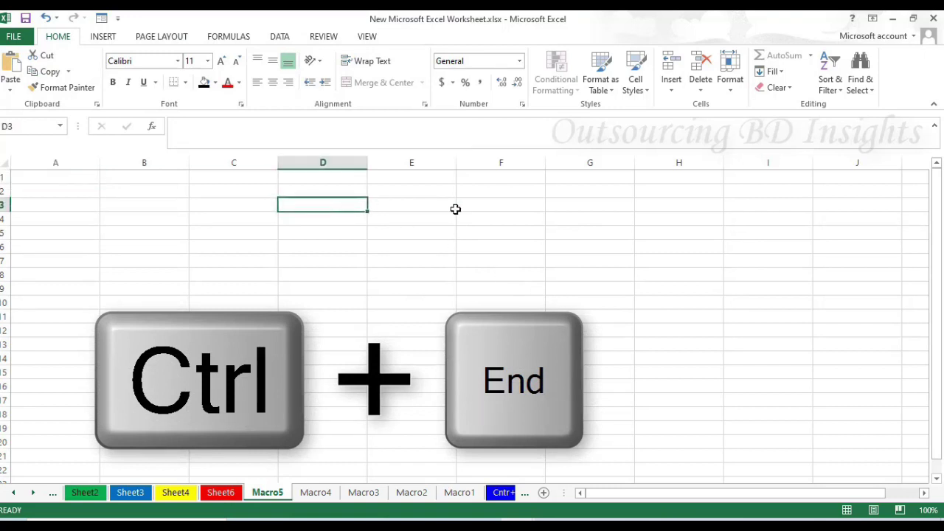
pyautogui.hotkey('ctrl', 'End')
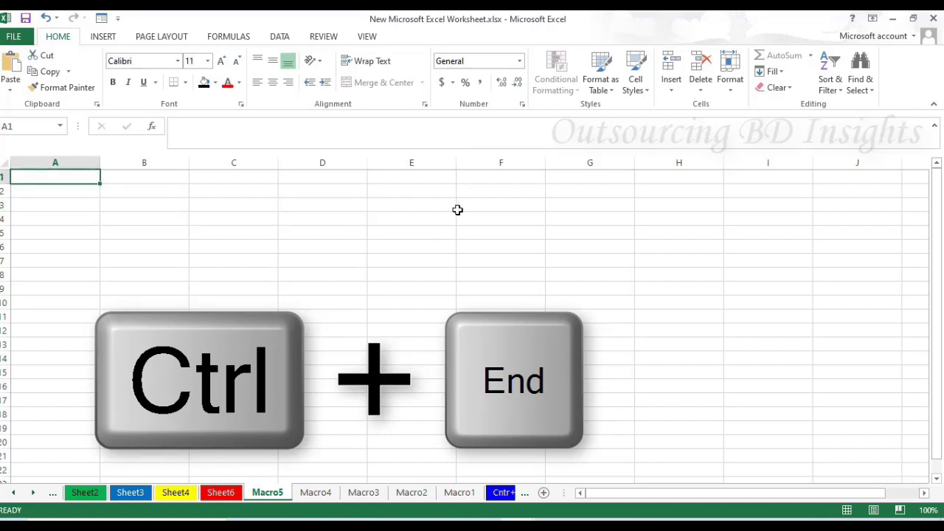
pyautogui.scroll(-5, 309, 402)
# On the Cntr+A sheet, jump from V2 to last used cell AA25, then back to A1.
pyautogui.click(524, 493)
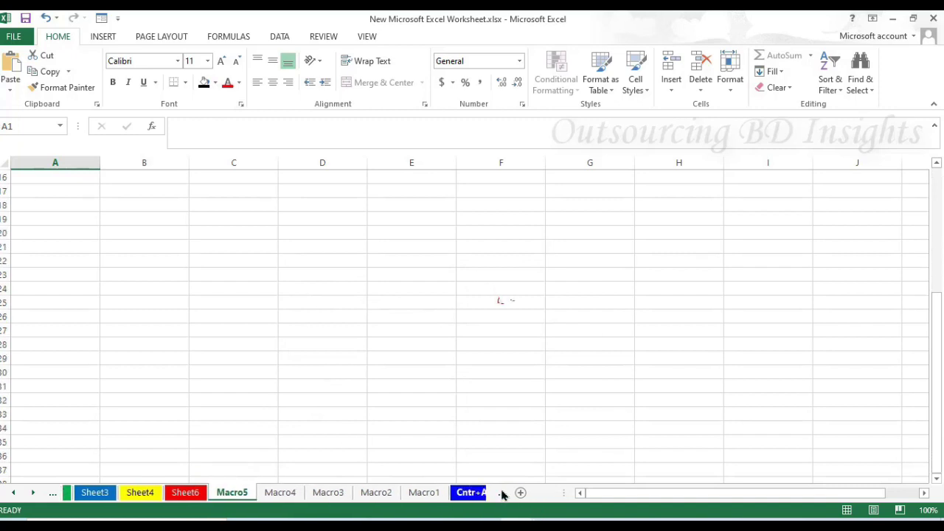
pyautogui.click(463, 492)
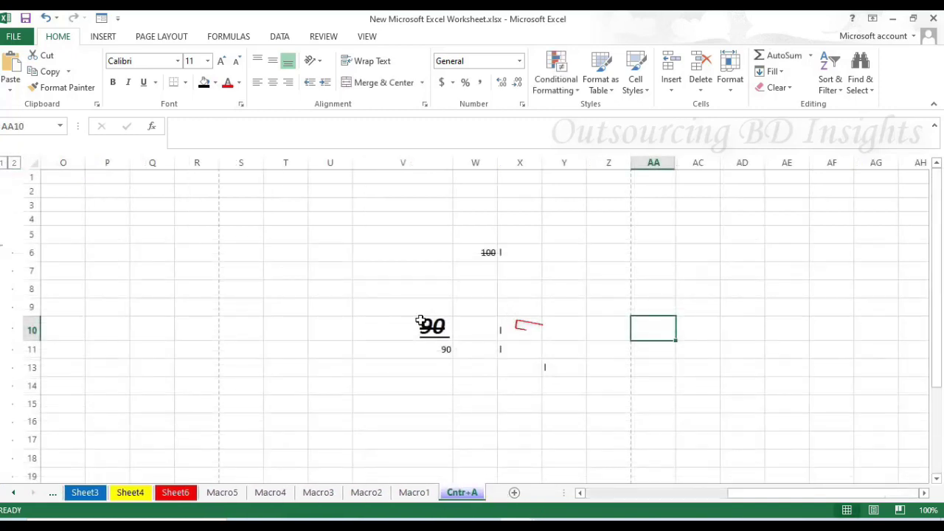
pyautogui.click(422, 188)
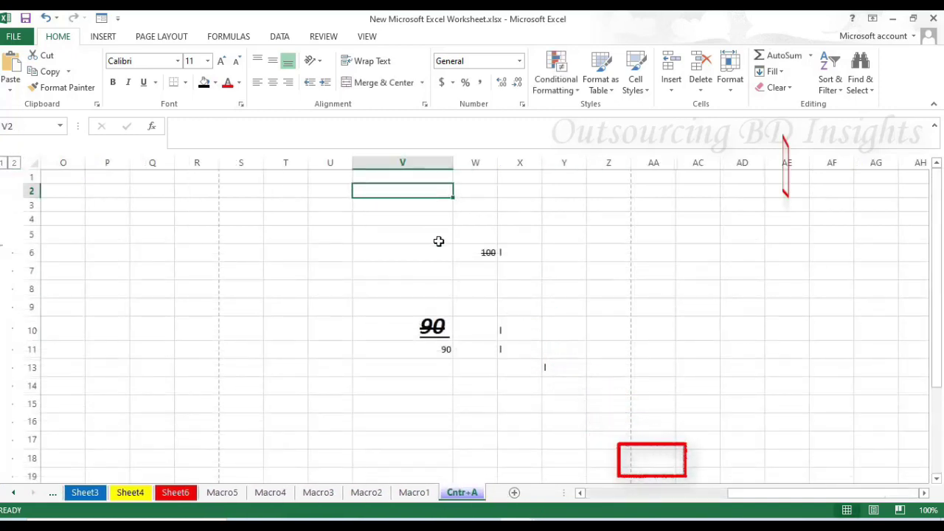
pyautogui.hotkey('ctrl', 'End')
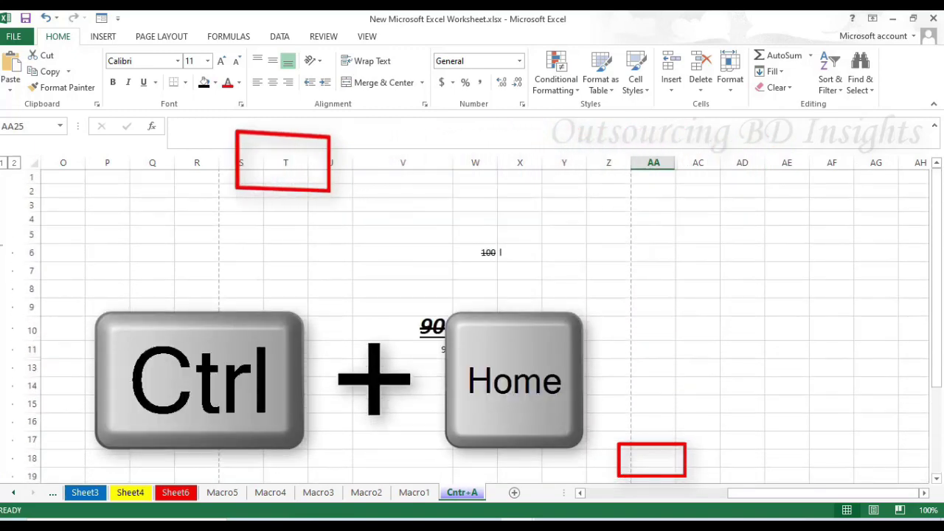
pyautogui.hotkey('ctrl', 'Home')
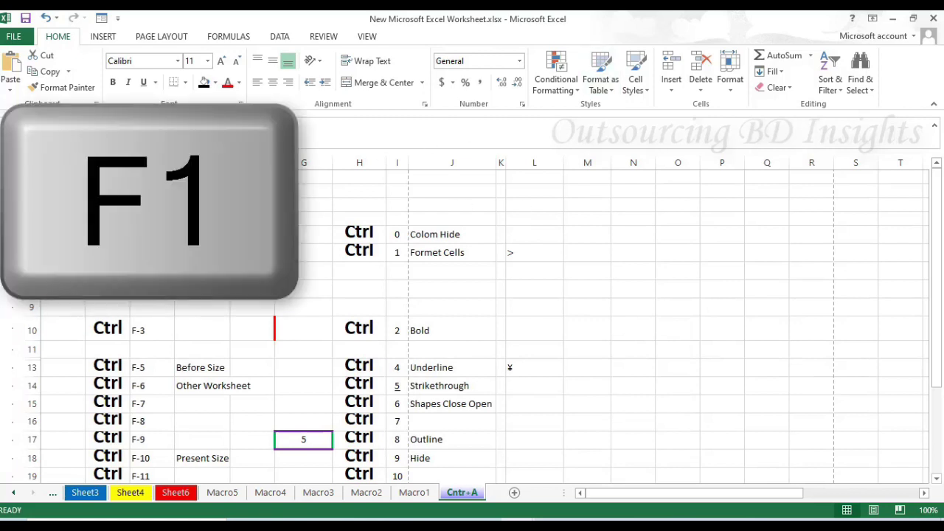
pyautogui.press('F1')
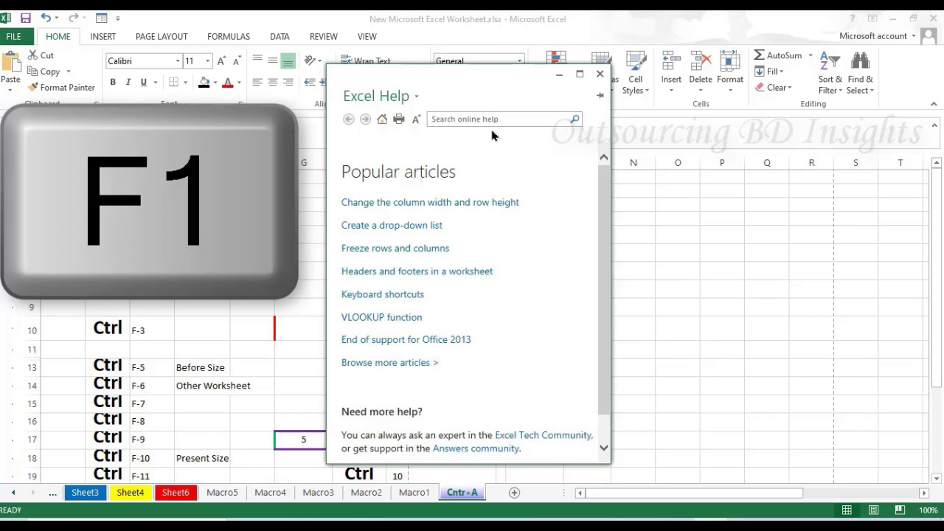
pyautogui.click(601, 76)
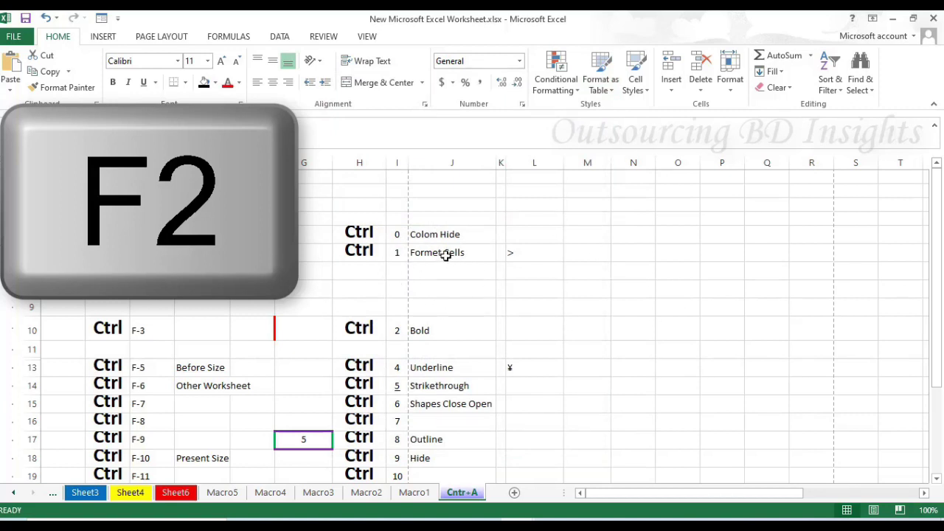
# Enter and leave edit mode on J6's Formet Cells entry unchanged, then minimise Excel to the desktop.
pyautogui.click(445, 255)
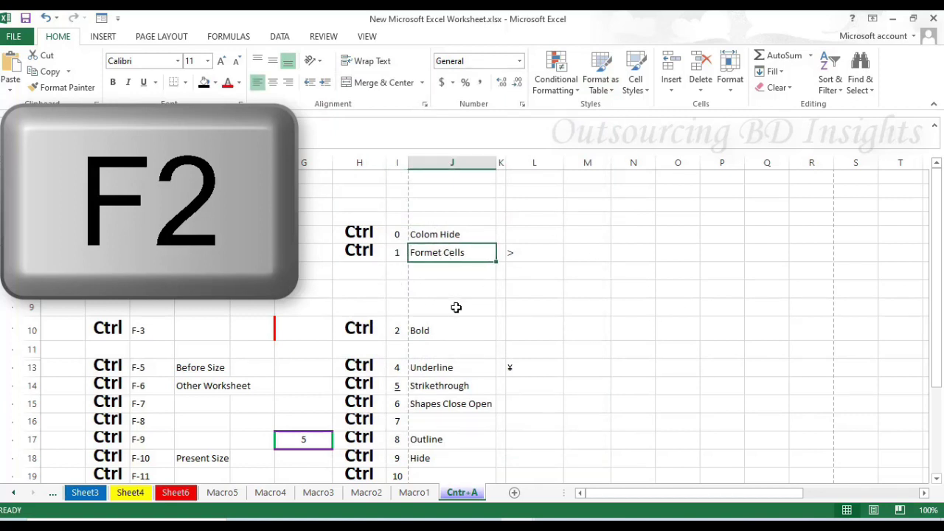
pyautogui.press('F2')
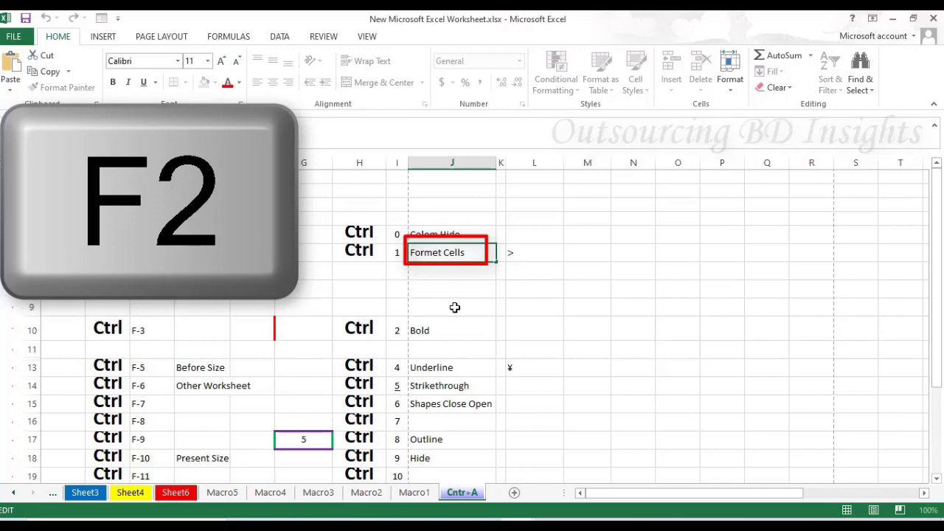
pyautogui.press('Return')
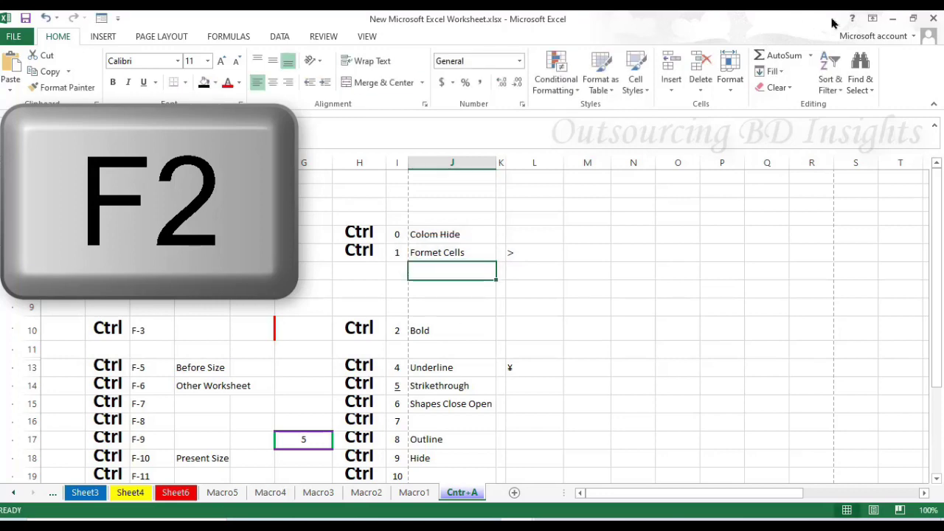
pyautogui.click(892, 19)
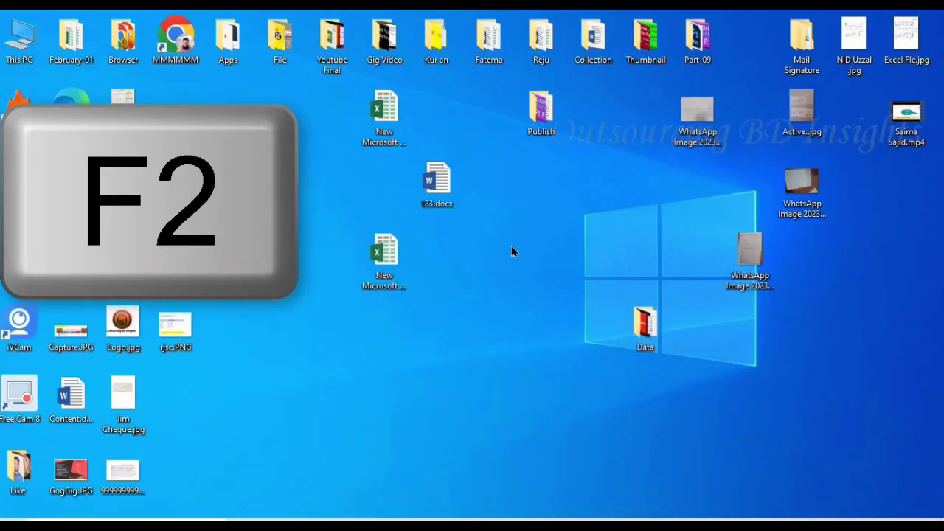
# Start renaming New Microsoft Excel Worksheet - Copy.xlsx to 'Word', then abandon the rename.
pyautogui.click(385, 259)
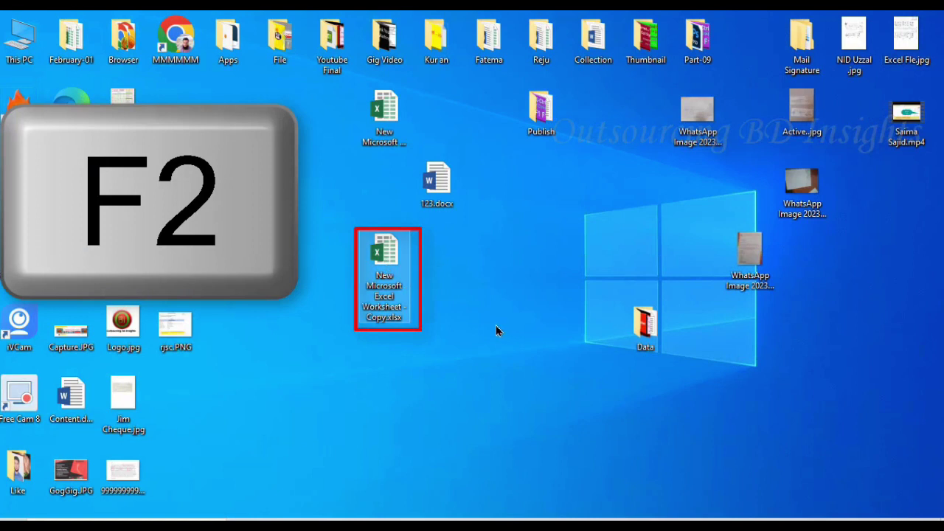
pyautogui.press('F2')
pyautogui.press('BackSpace')
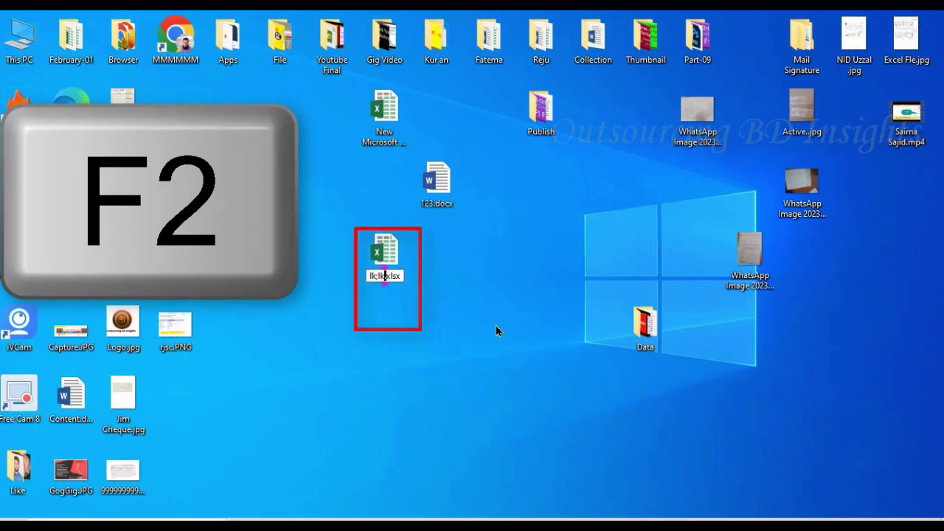
pyautogui.write('Word')
pyautogui.press('Return')
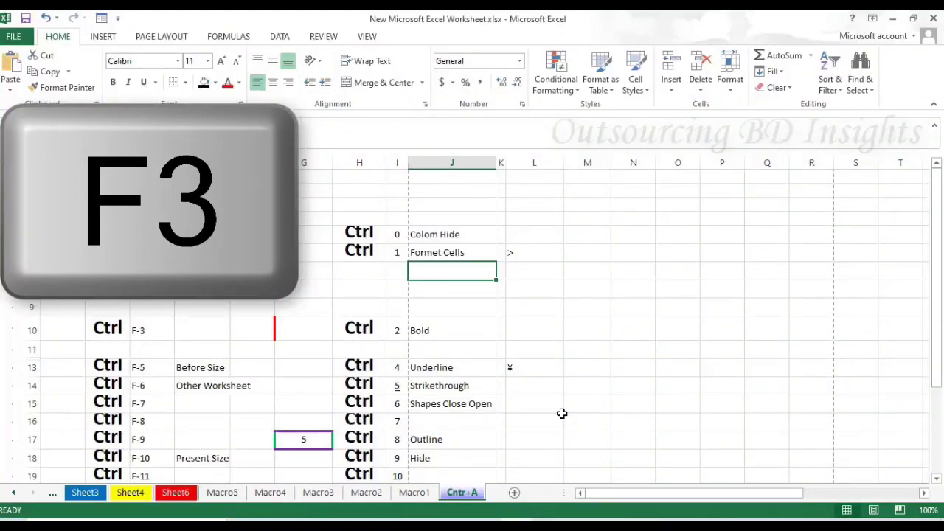
# Paste the table33 name into J7 with F3, entering =table33, which shows #VALUE!
pyautogui.press('F3')
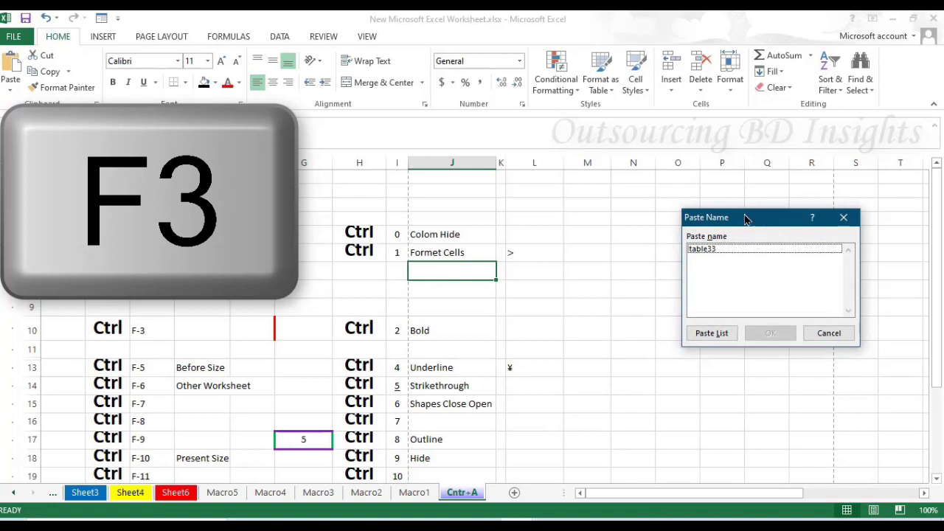
pyautogui.click(703, 249)
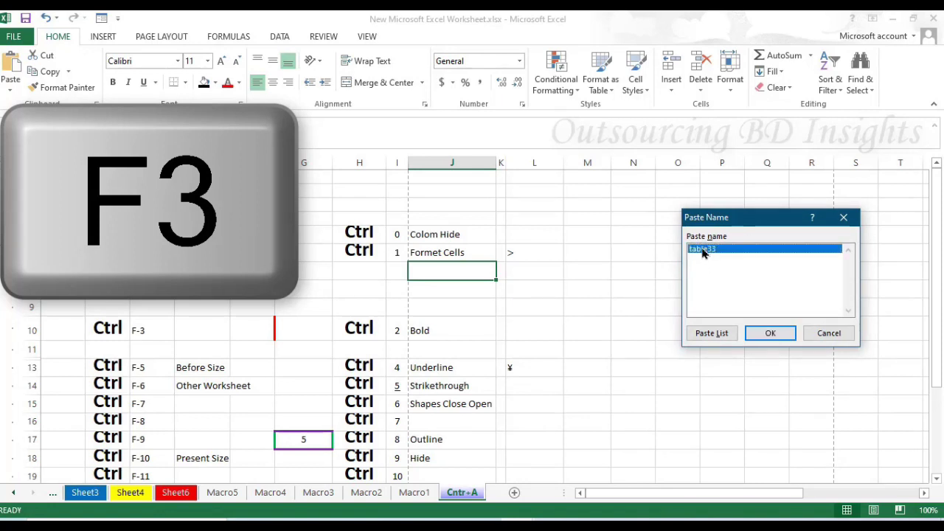
pyautogui.click(767, 334)
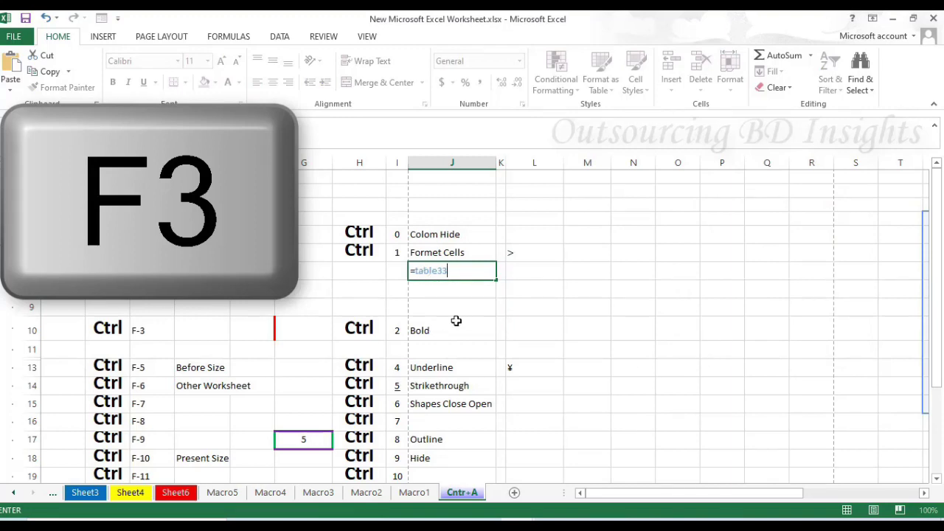
pyautogui.click(512, 314)
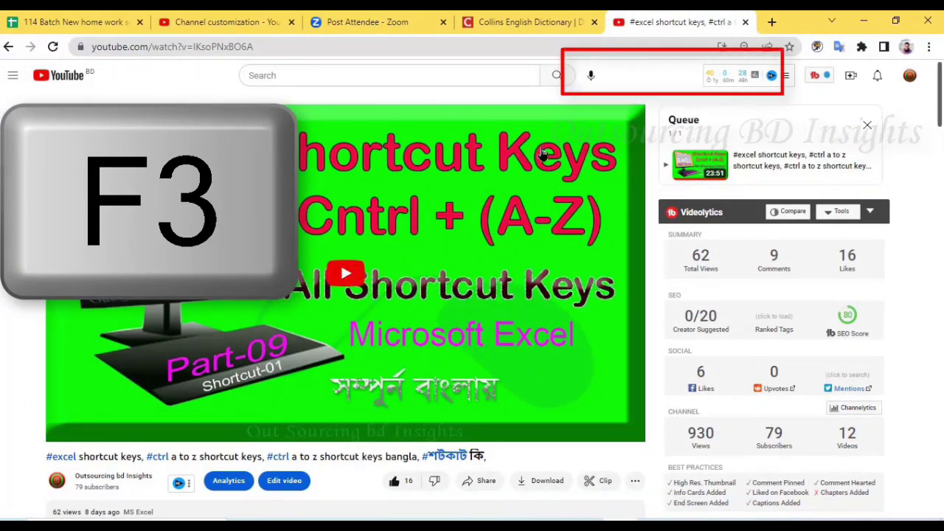
# Replace the page search 'kumar' with 'song', step to the second match, then trim the search text.
pyautogui.press('F3')
pyautogui.click(636, 73)
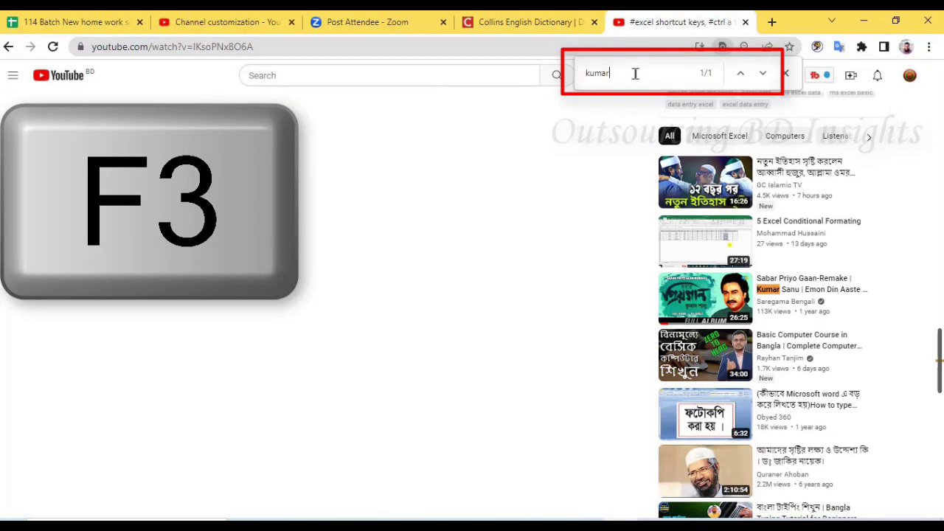
pyautogui.moveTo(634, 74); pyautogui.dragTo(571, 74)
pyautogui.write('song')
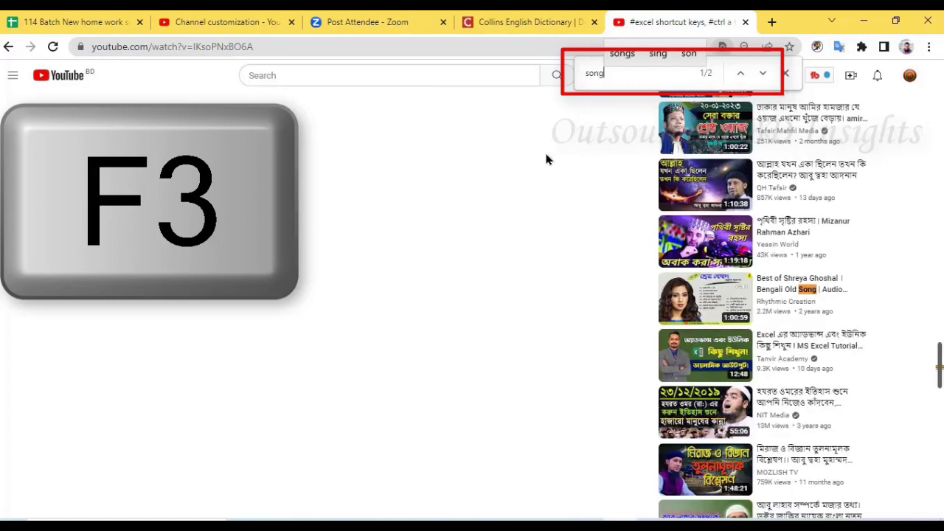
pyautogui.press('F3')
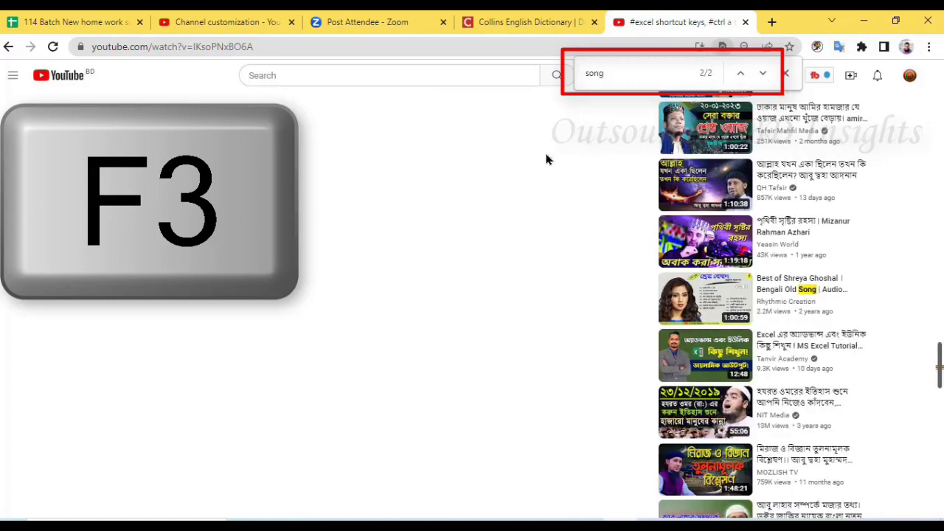
pyautogui.press('BackSpace')
pyautogui.press('BackSpace')
pyautogui.press('BackSpace')
pyautogui.press('BackSpace')
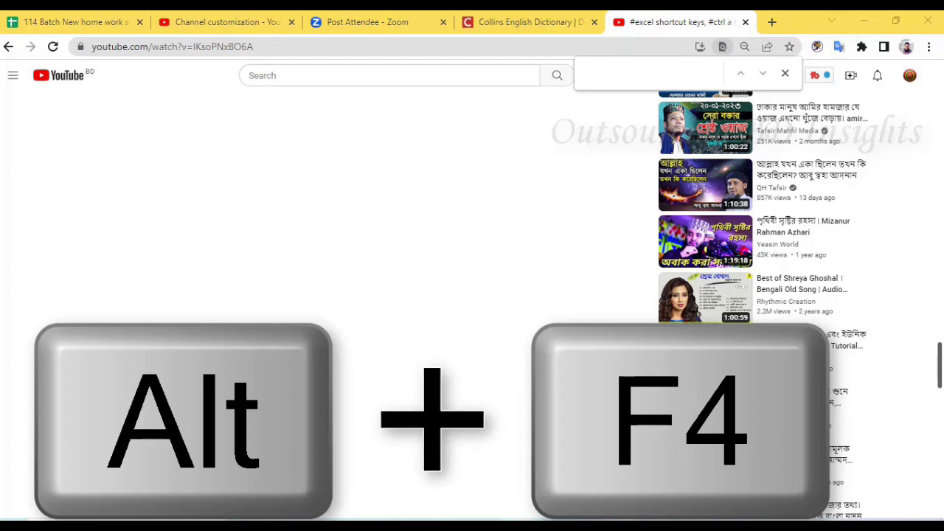
# Bring the Excel workbook forward from the taskbar and close it with Alt+F4.
pyautogui.moveTo(403, 356)
pyautogui.click(384, 468)
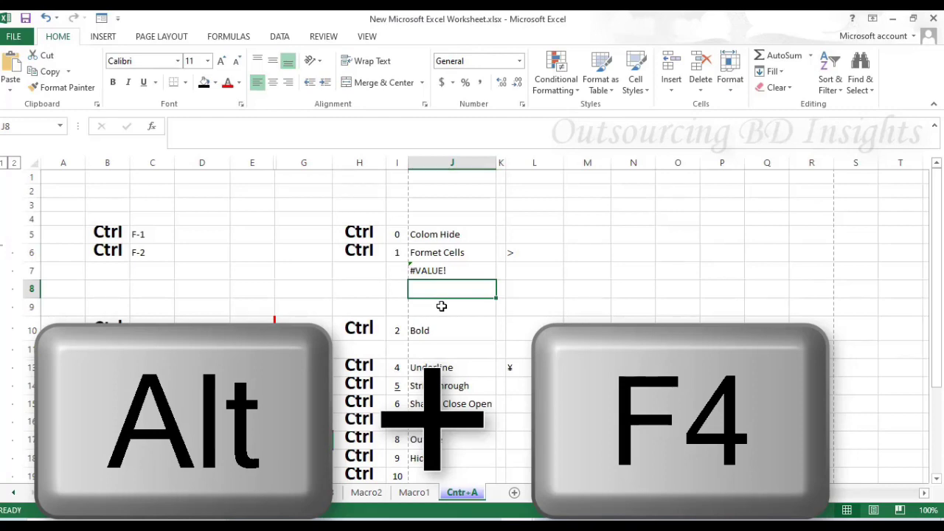
pyautogui.hotkey('alt', 'F4')
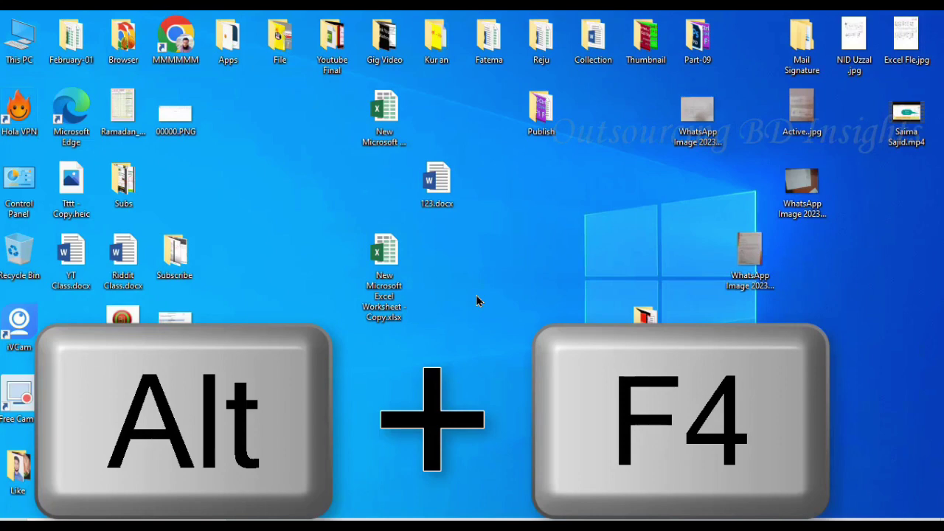
# Open the Shut Down Windows prompt, view its choices, dismiss it, and refresh the desktop.
pyautogui.hotkey('alt', 'F4')
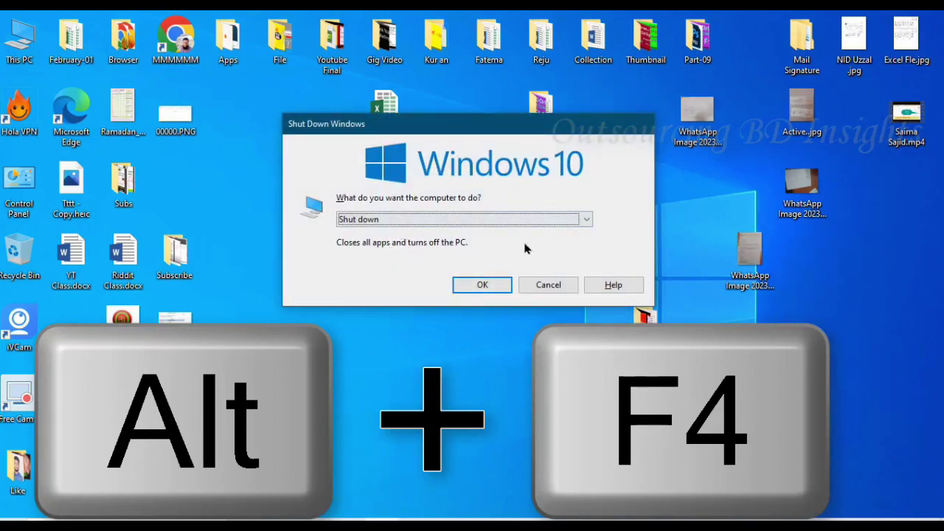
pyautogui.click(586, 223)
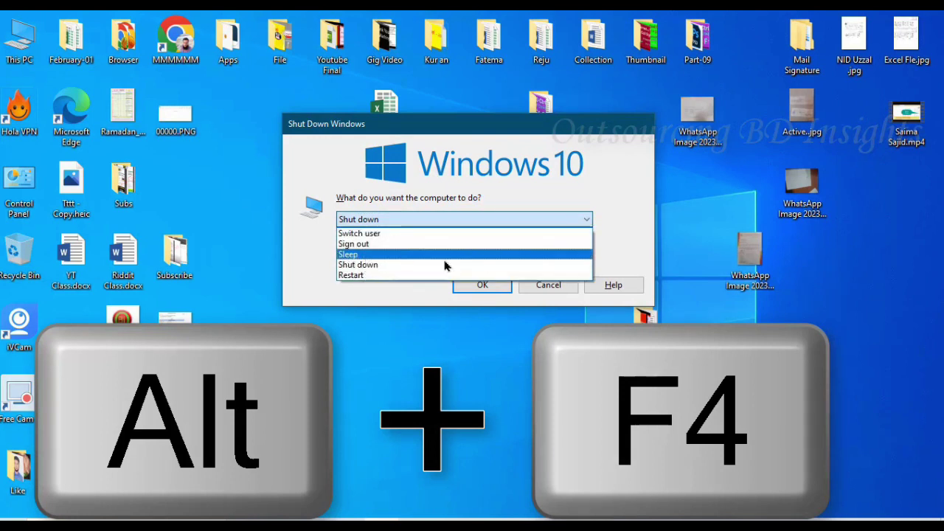
pyautogui.press('Escape')
pyautogui.press('Escape')
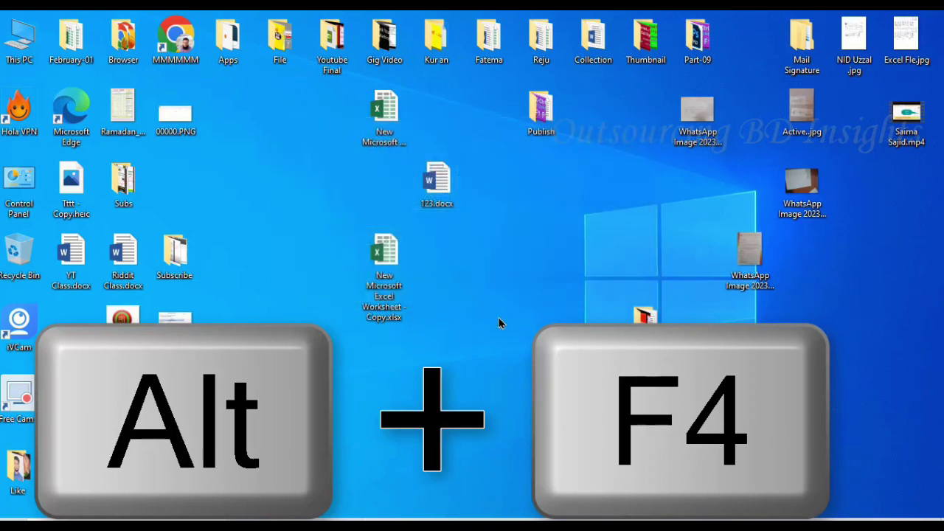
pyautogui.press('F5')
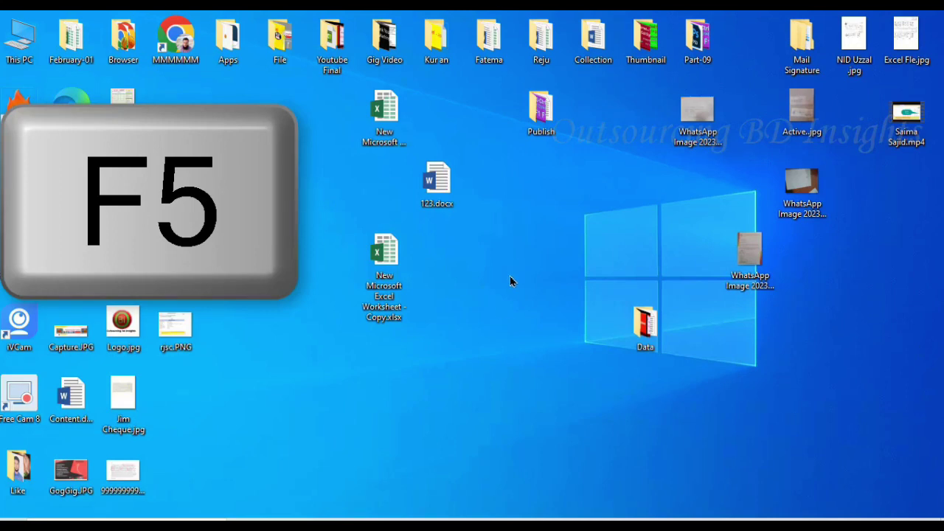
# Refresh the desktop twice, then restore the New Microsoft Excel Worksheet.xlsx window from the taskbar.
pyautogui.press('F5')
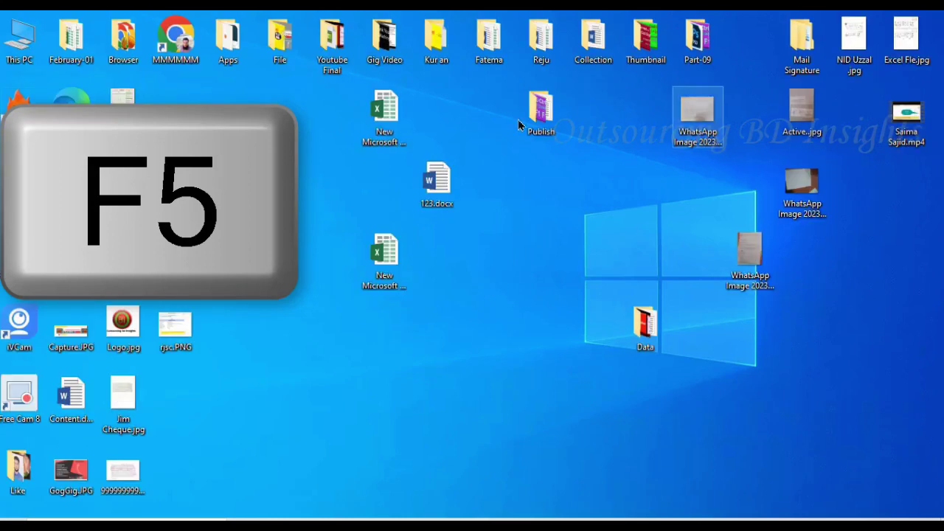
pyautogui.press('F5')
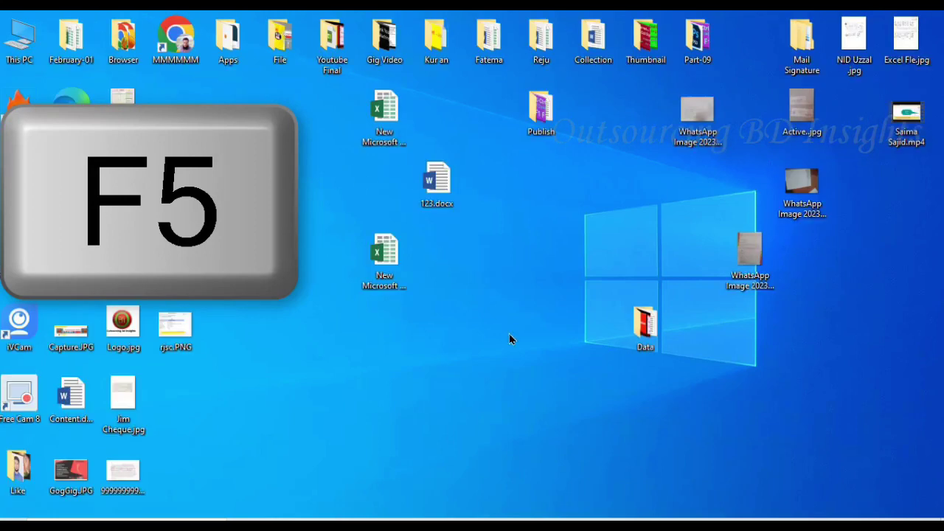
pyautogui.moveTo(517, 525)
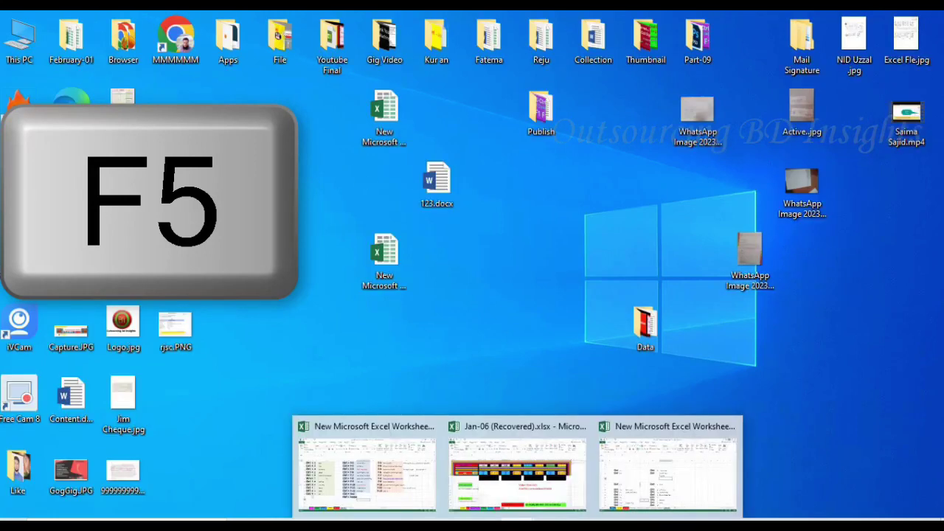
pyautogui.click(685, 474)
pyautogui.press('F5')
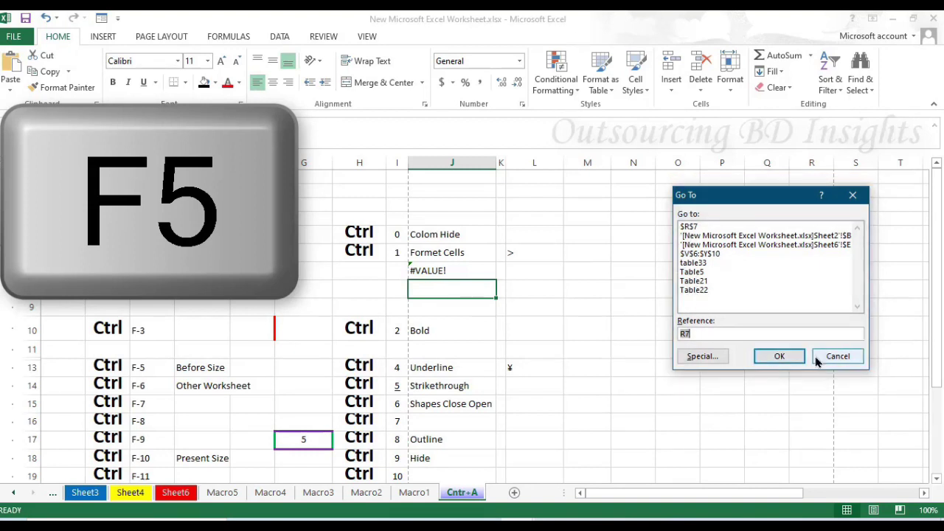
pyautogui.click(839, 357)
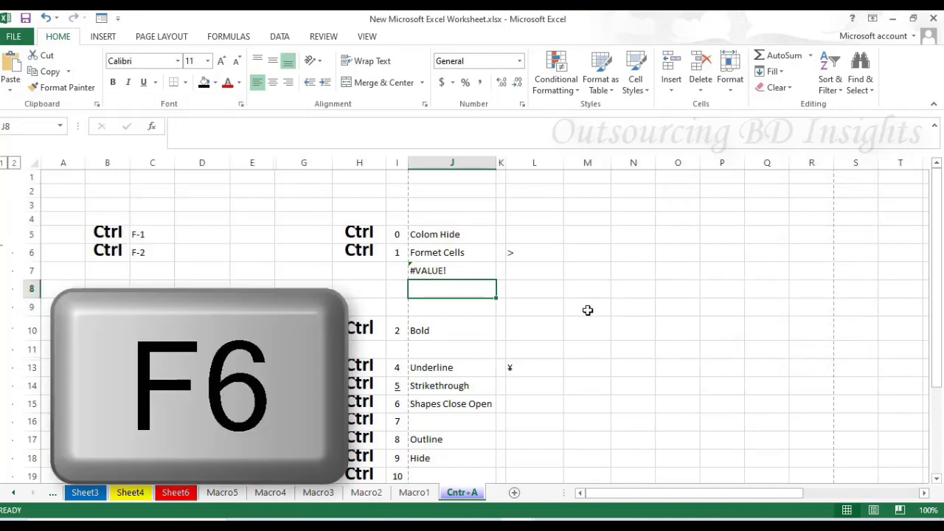
# Select L7 and show the ribbon key tips with F6.
pyautogui.click(545, 264)
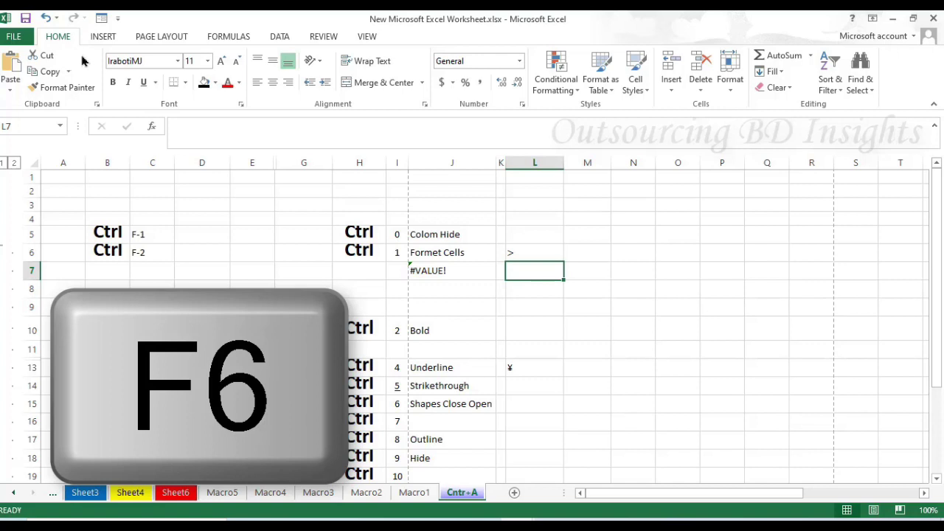
pyautogui.press('F6')
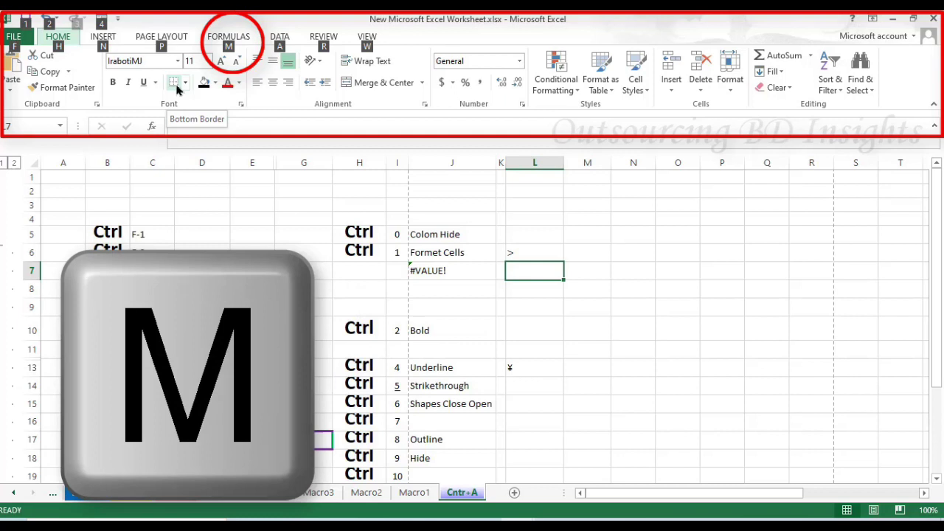
# Using Formulas key tips, start an AutoSum SUM of L6 in L7, then cancel it.
pyautogui.press('m')
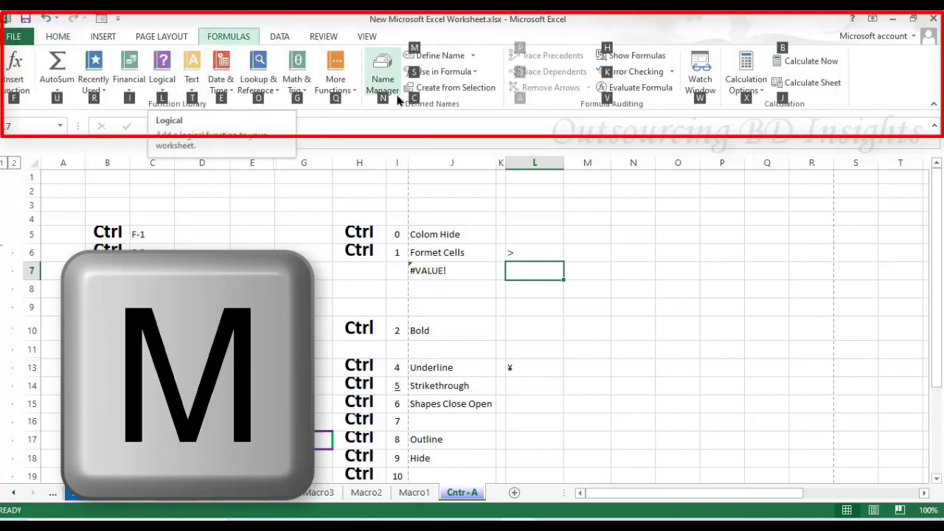
pyautogui.press('l')
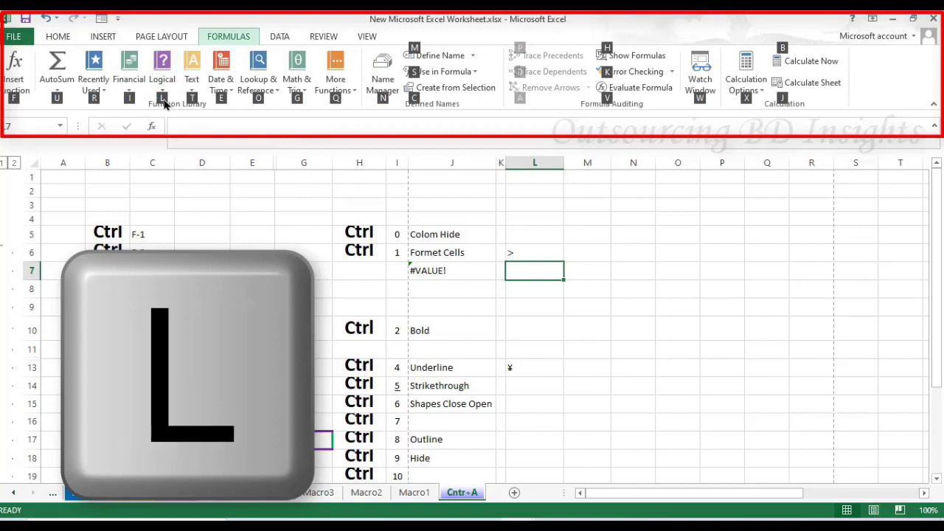
pyautogui.press('i')
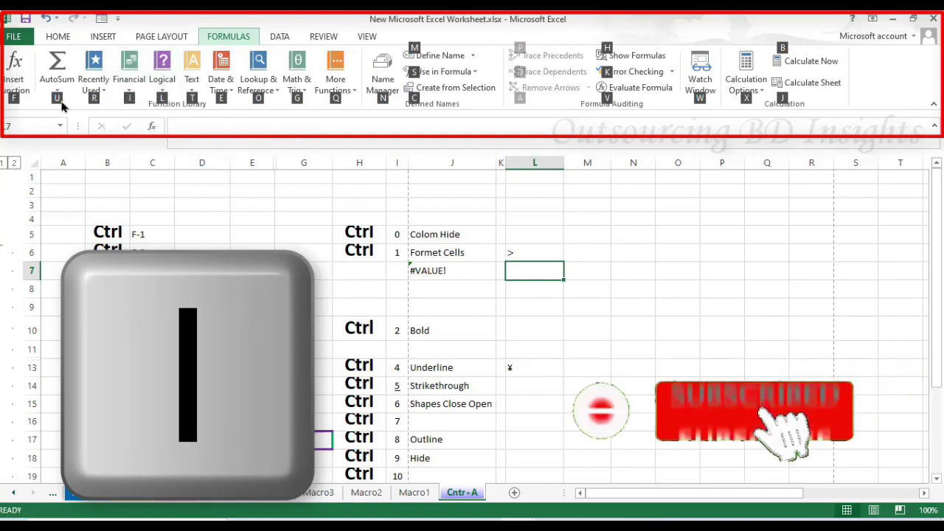
pyautogui.press('u')
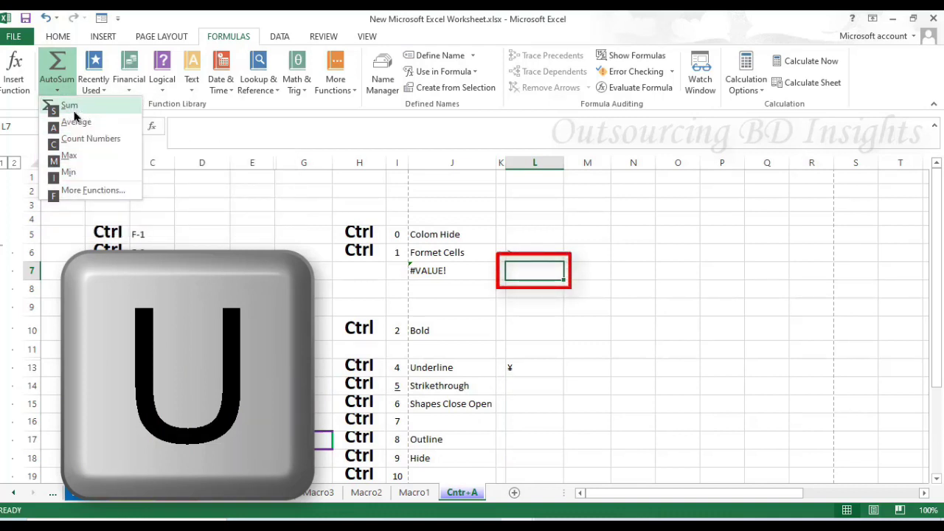
pyautogui.press('s')
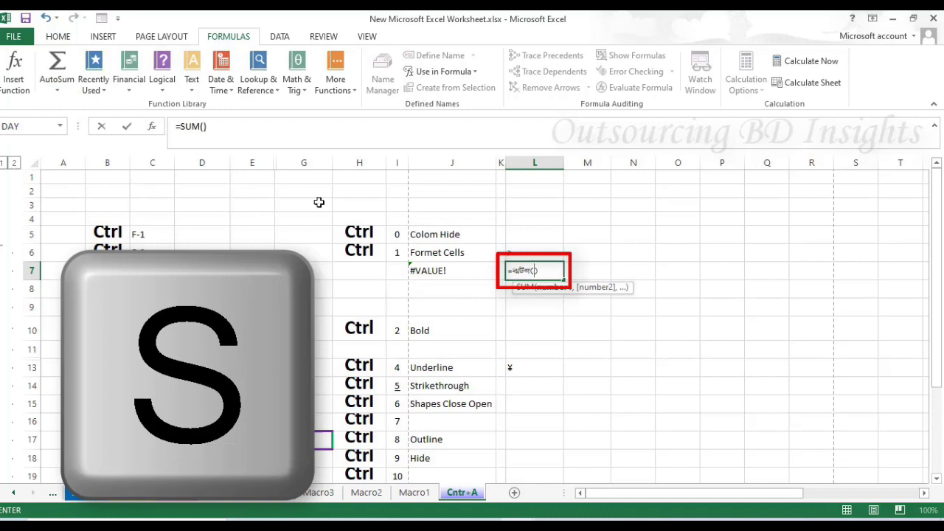
pyautogui.click(538, 250)
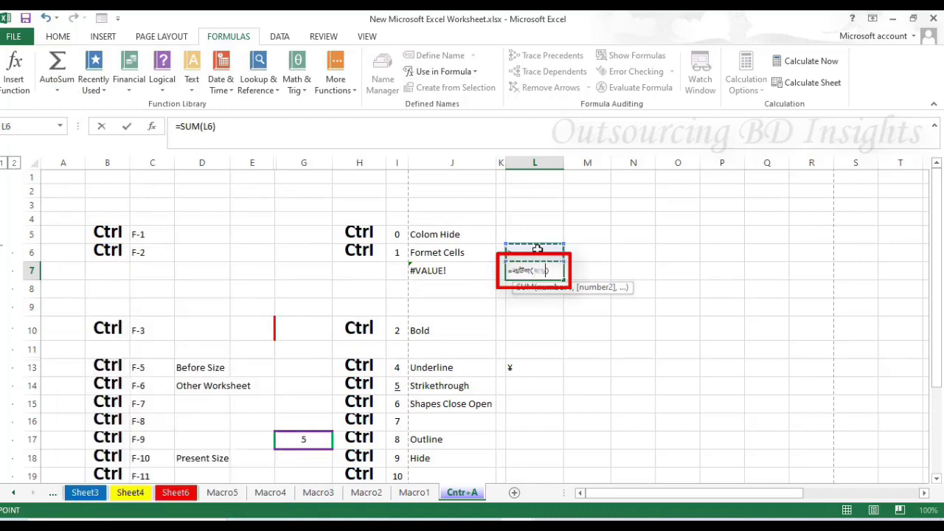
pyautogui.press('Escape')
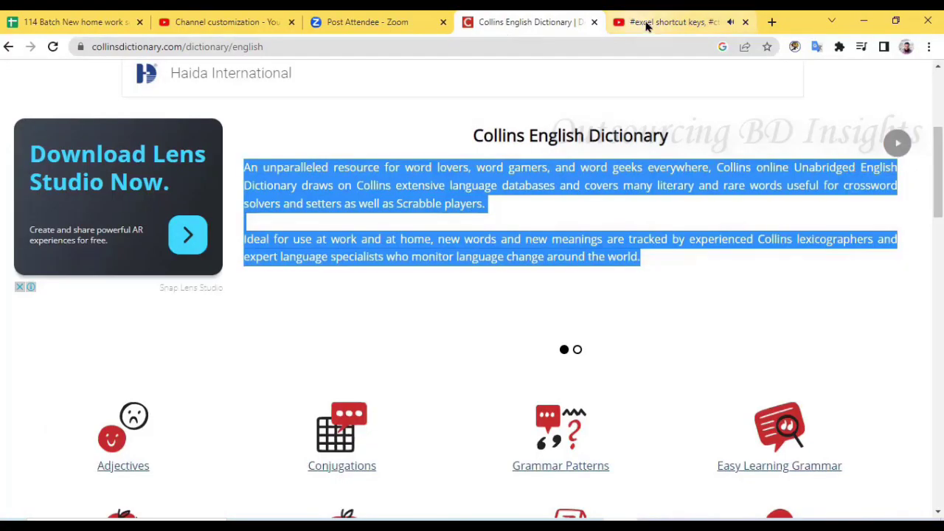
# Switch to the Excel shortcut keys YouTube tab and reload it with F5.
pyautogui.click(646, 25)
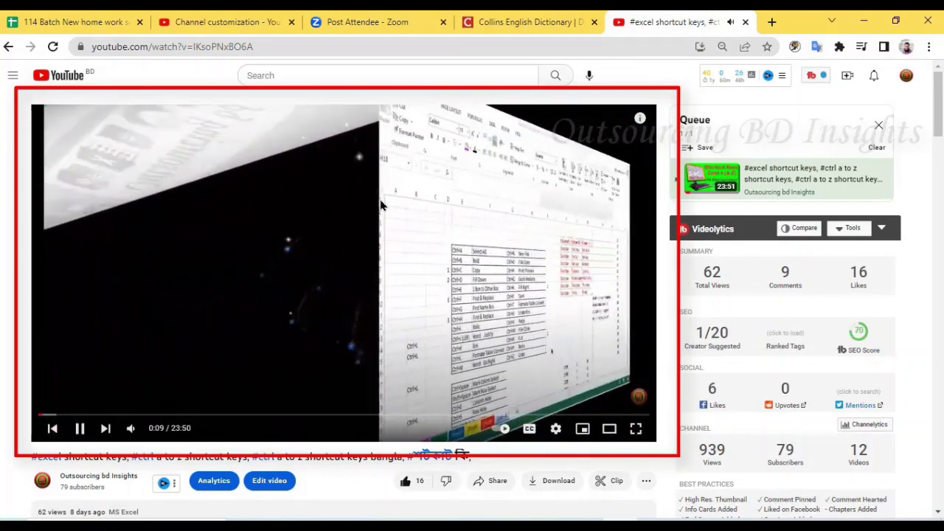
pyautogui.press('F5')
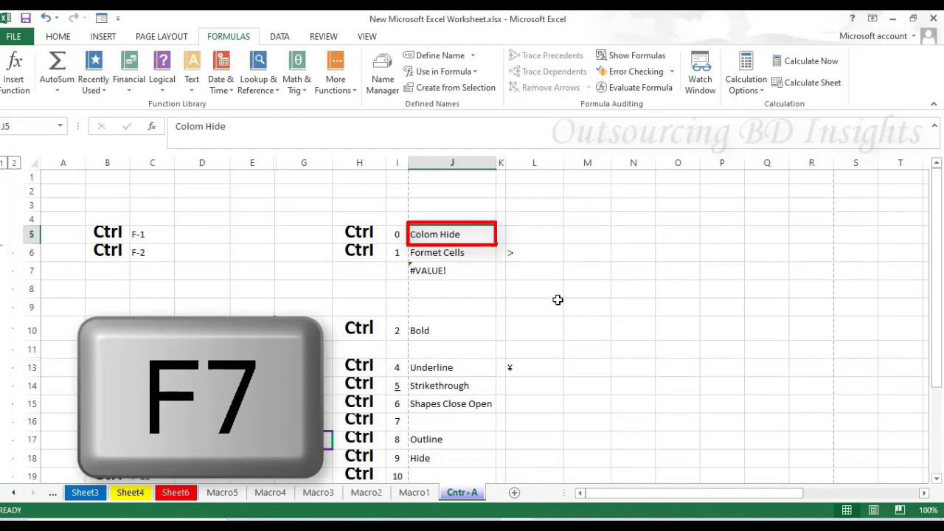
# Run the F7 spell check, auto-correcting 'Formet Cells' in J6 to 'Format Cells' through to completion.
pyautogui.press('F7')
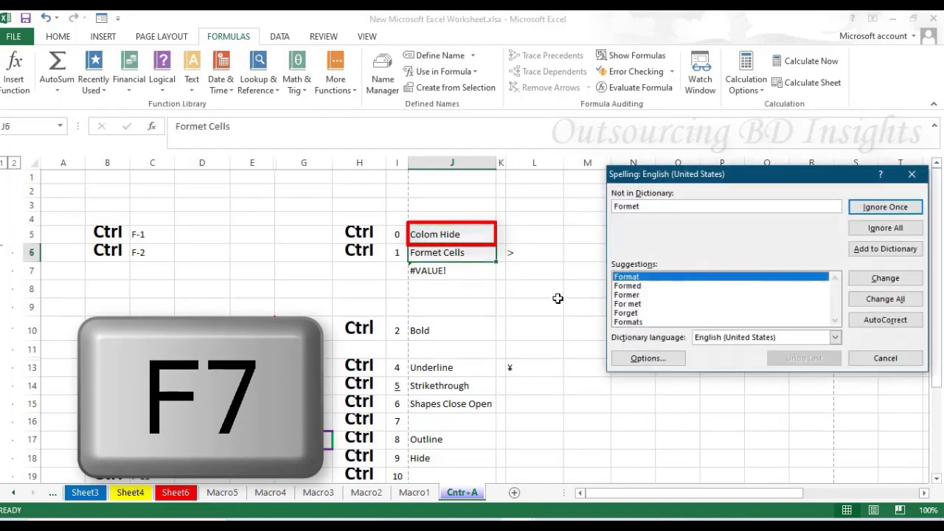
pyautogui.moveTo(761, 184); pyautogui.dragTo(695, 240)
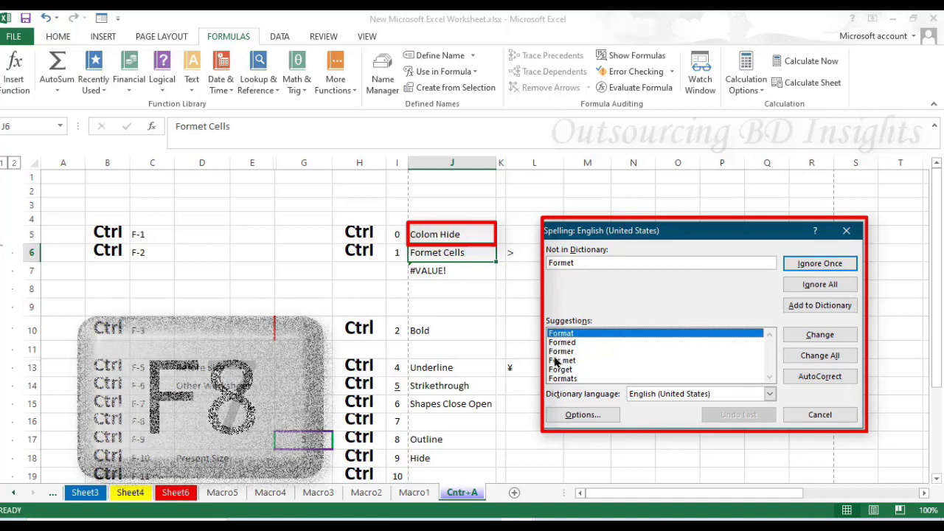
pyautogui.click(826, 378)
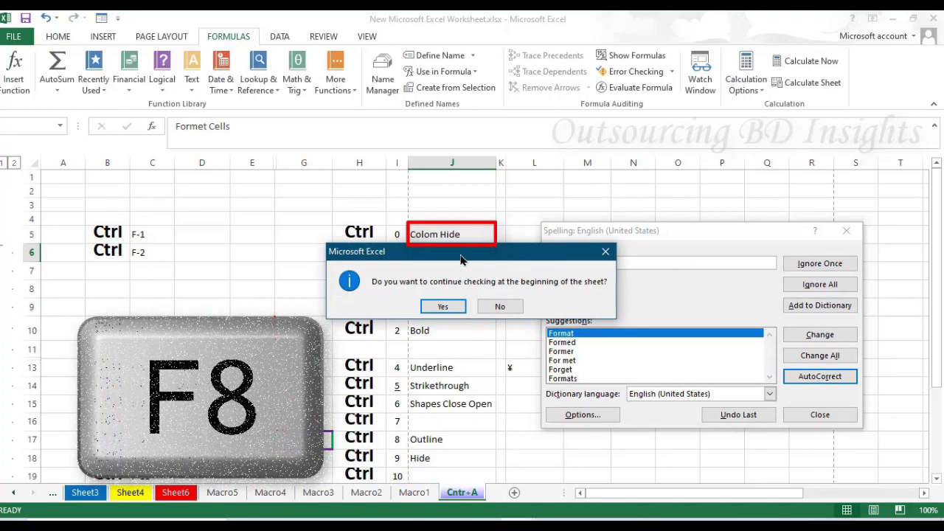
pyautogui.moveTo(432, 246); pyautogui.dragTo(438, 289)
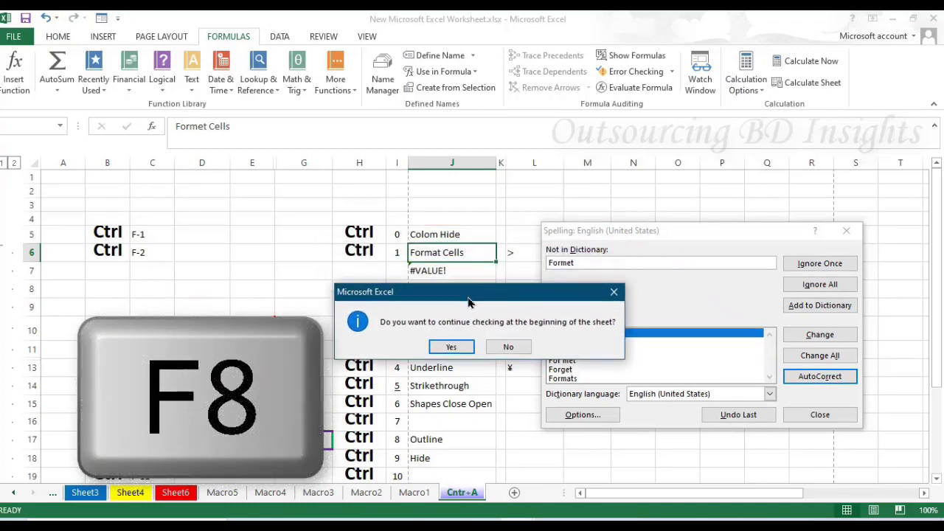
pyautogui.click(451, 350)
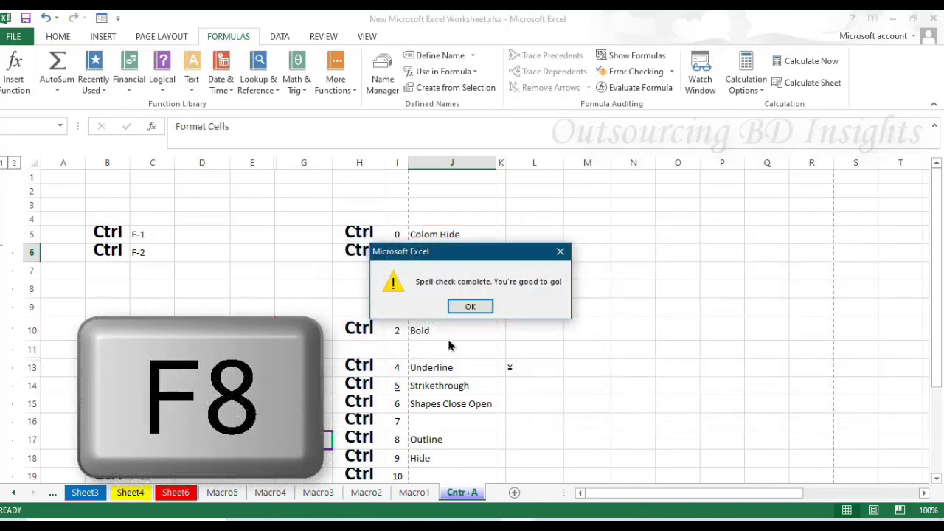
pyautogui.click(471, 305)
pyautogui.press('F9')
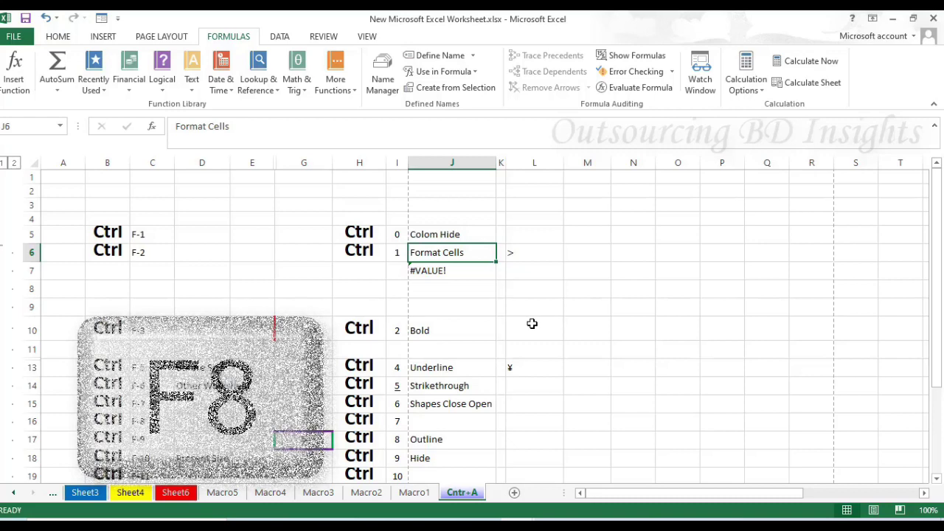
# Insert the empty Chart8 chart sheet with F11, then visit Chart7 and Sheet6 and open K10's shortcut menu.
pyautogui.press('F11')
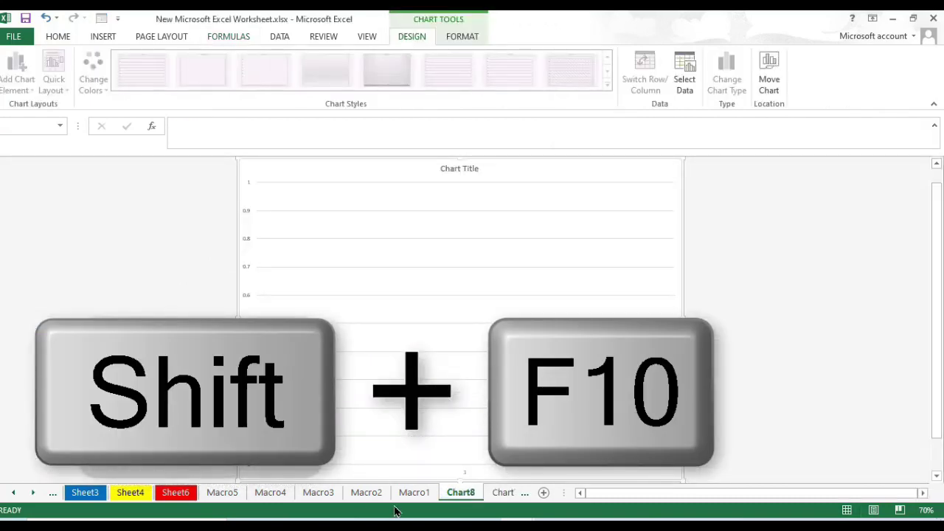
pyautogui.click(503, 492)
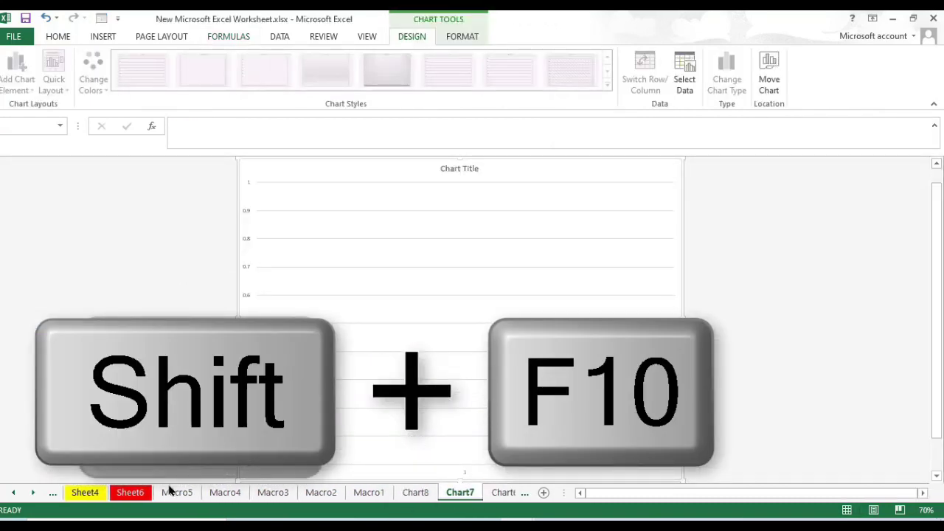
pyautogui.click(130, 492)
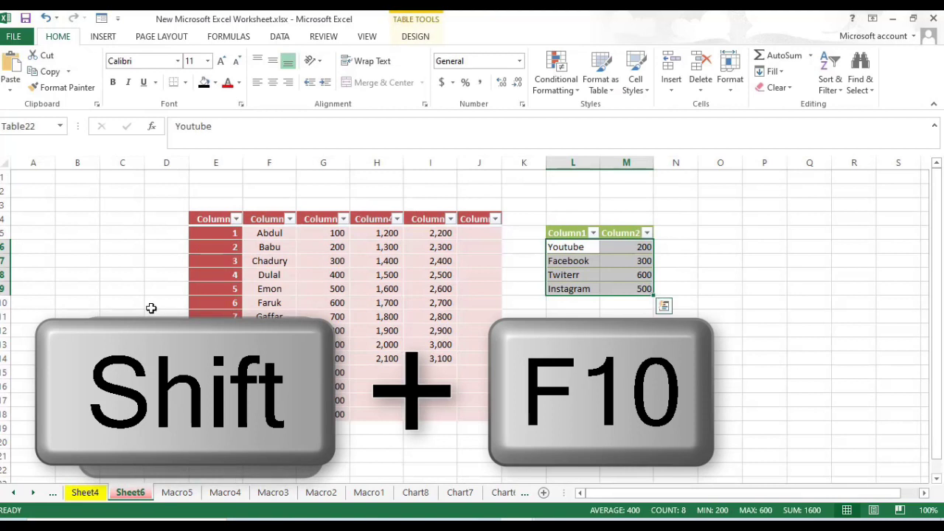
pyautogui.click(521, 301)
pyautogui.hotkey('shift', 'F10')
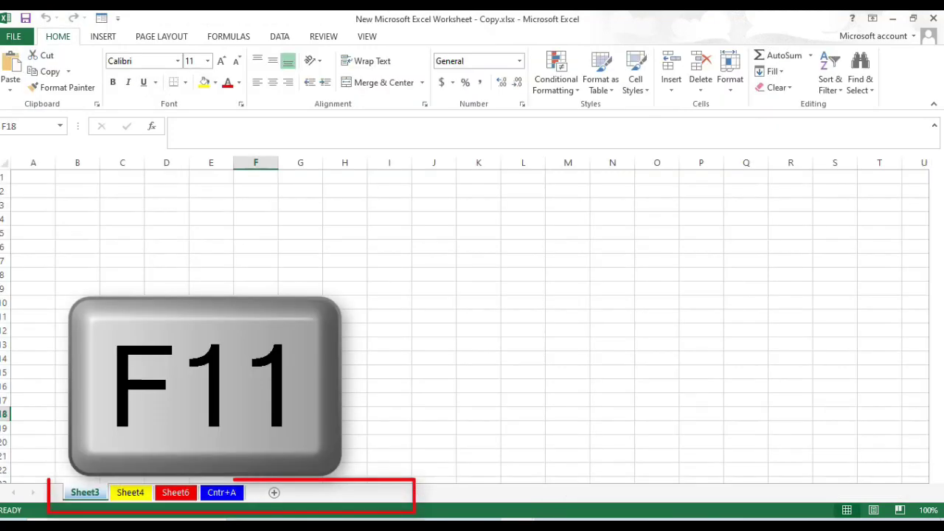
# Insert blank chart sheets with F11 up to Chart17, then bring up Save As with F12.
pyautogui.press('F11')
pyautogui.press('F11')
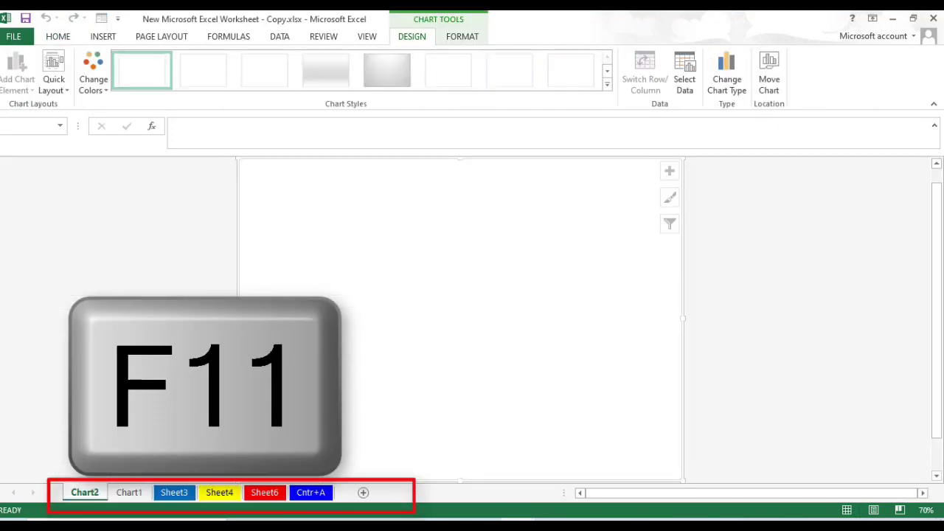
pyautogui.press('F11')
pyautogui.press('F11')
pyautogui.press('F11')
pyautogui.press('F11')
pyautogui.press('F11')
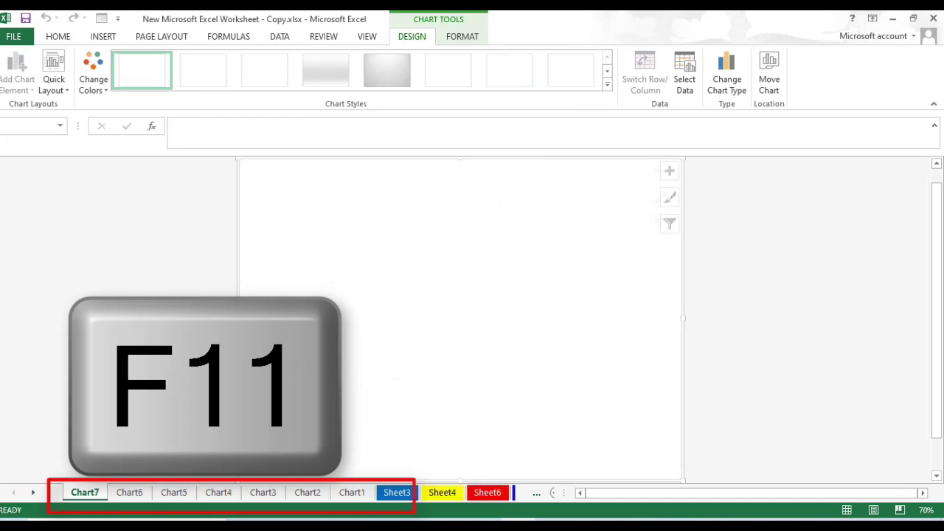
pyautogui.press('F11')
pyautogui.press('F11')
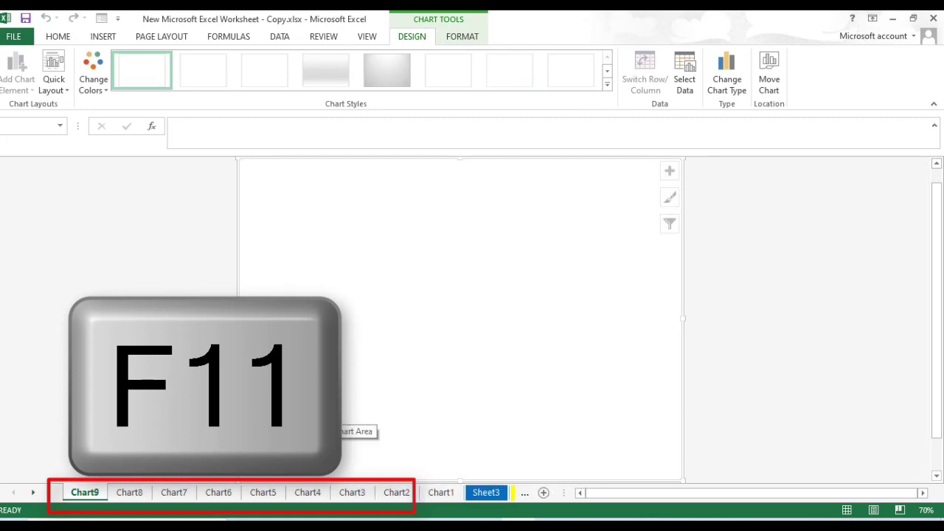
pyautogui.press('F11')
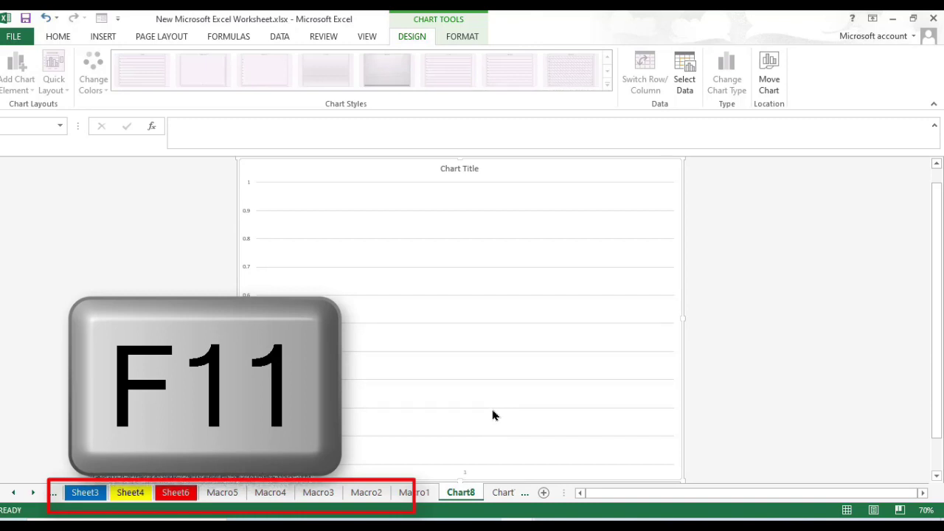
pyautogui.press('F12')
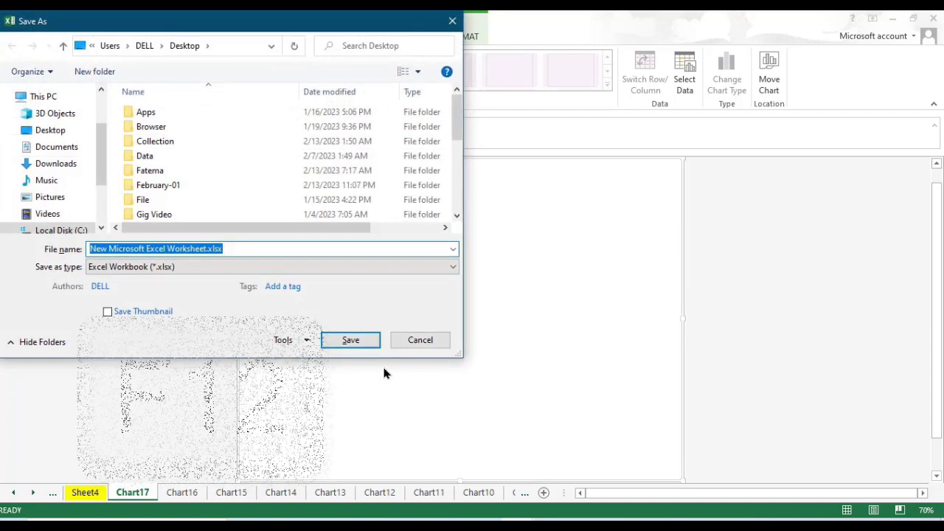